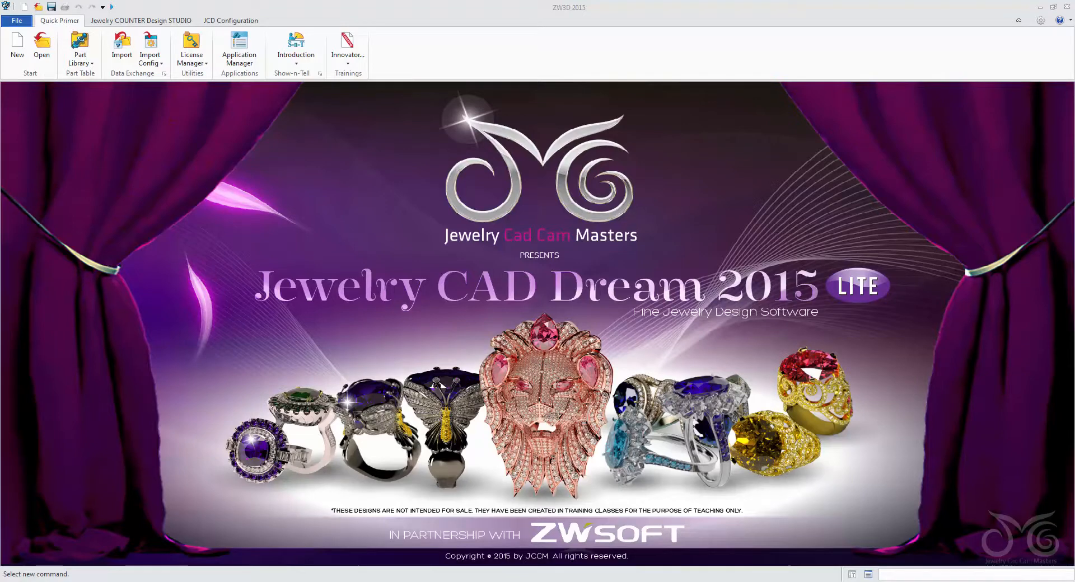
Create a new part file from the BasicClosed_Solitaire ring template
left_click(17, 48)
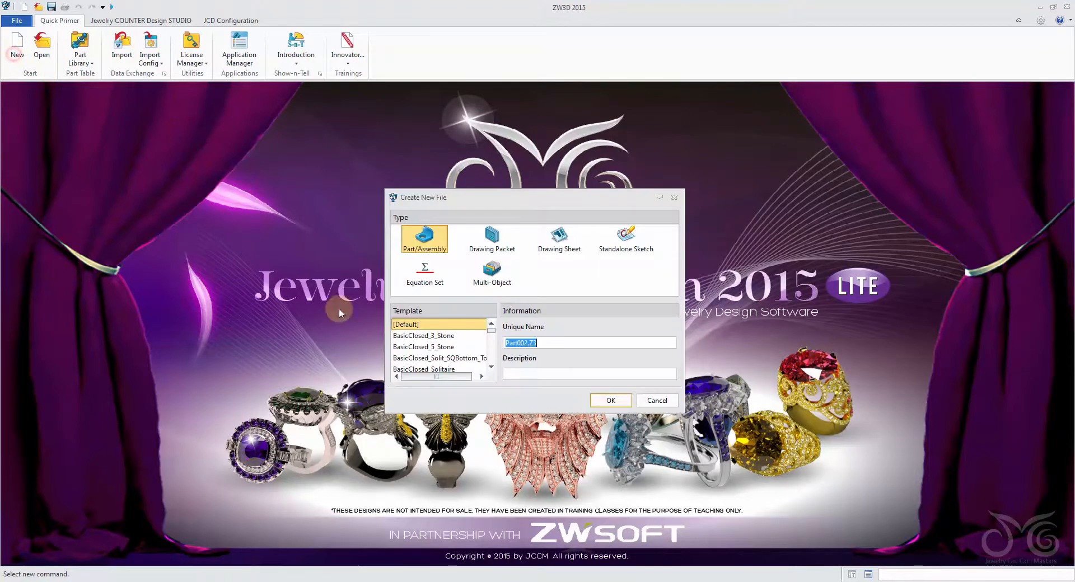
left_click(442, 369)
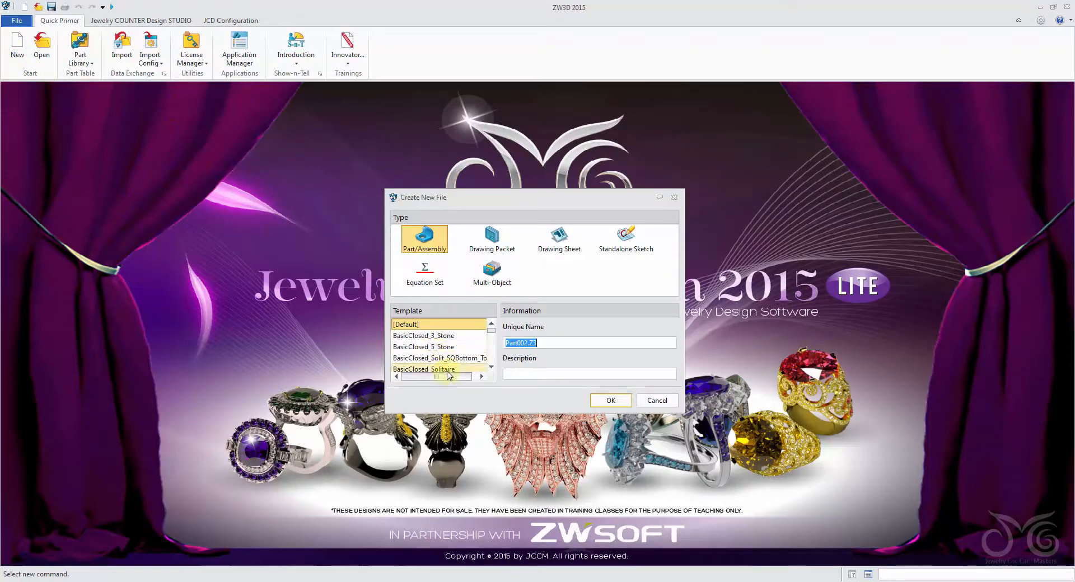
left_click(610, 401)
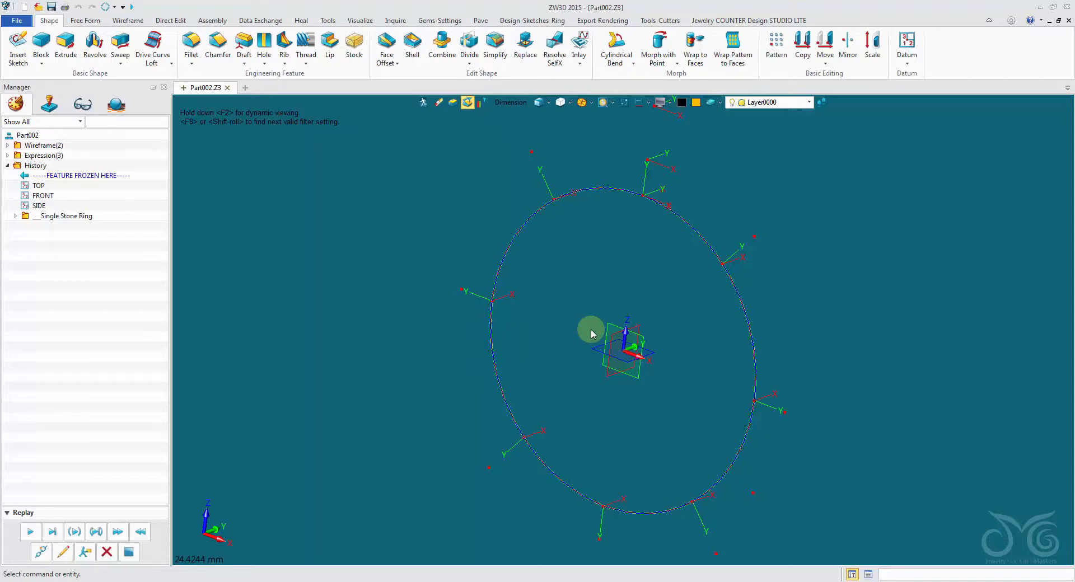
Place the five-sided Ring Shanks profile at the datum on the top of the ring curve
left_click(529, 21)
left_click(604, 46)
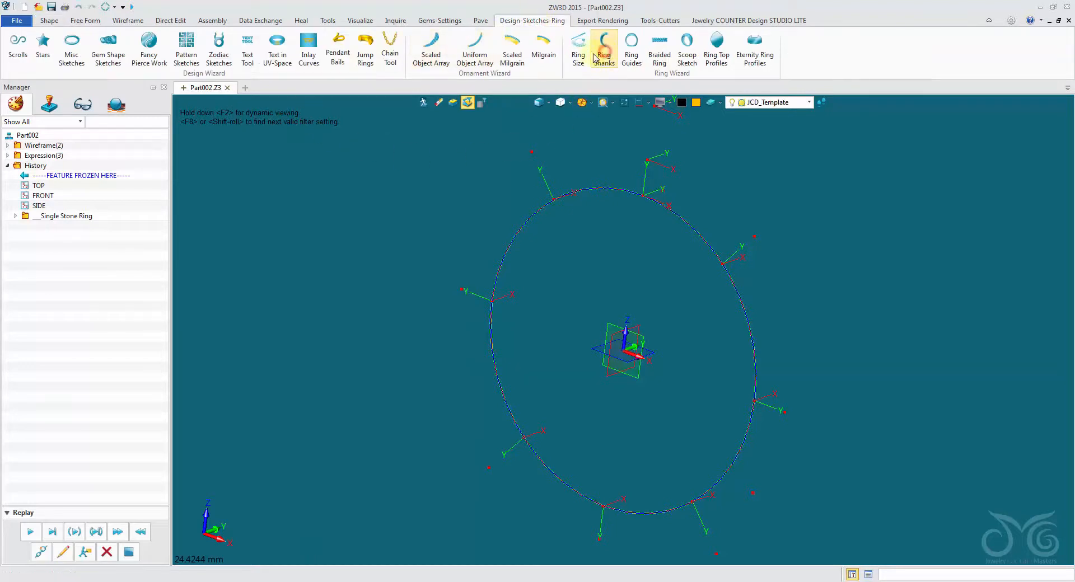
left_click(107, 157)
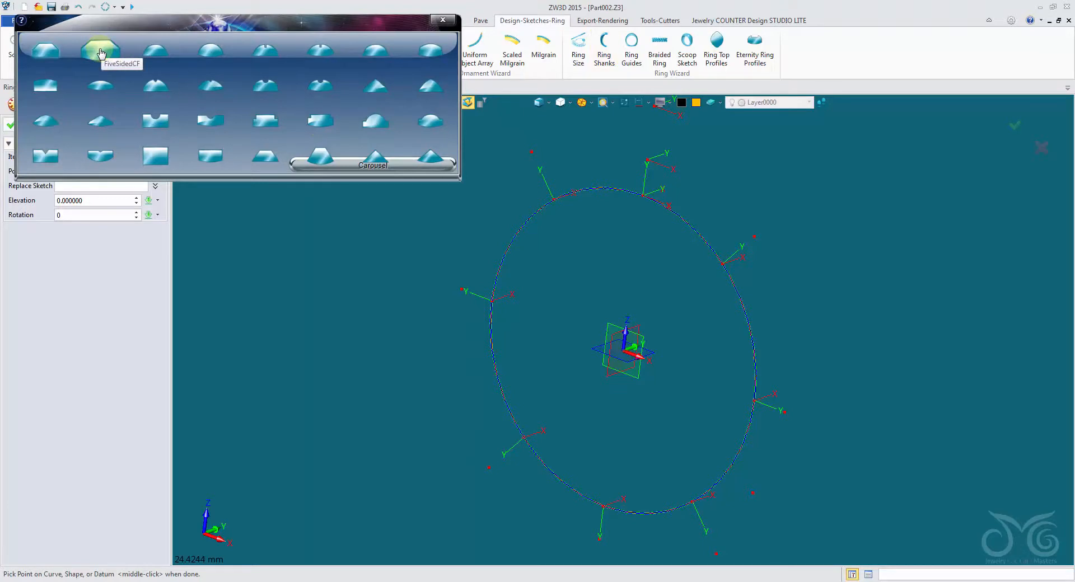
left_click(46, 49)
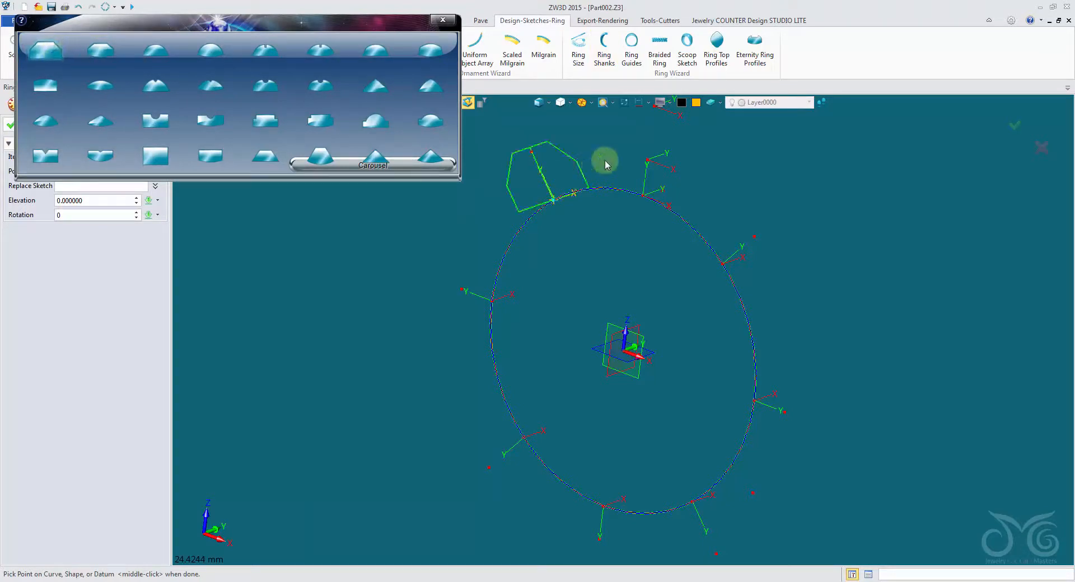
left_click(642, 188)
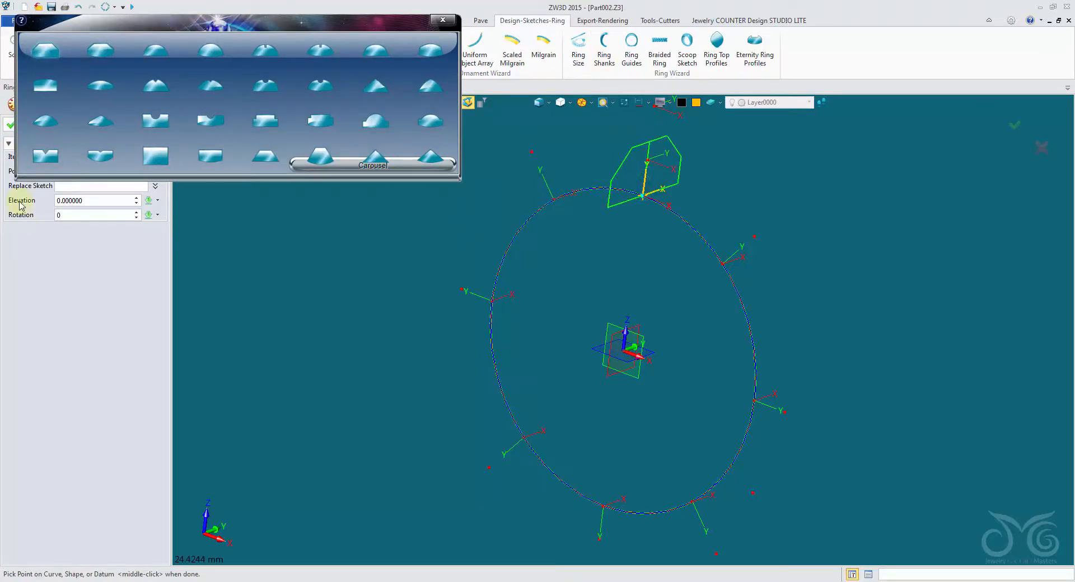
left_click(8, 125)
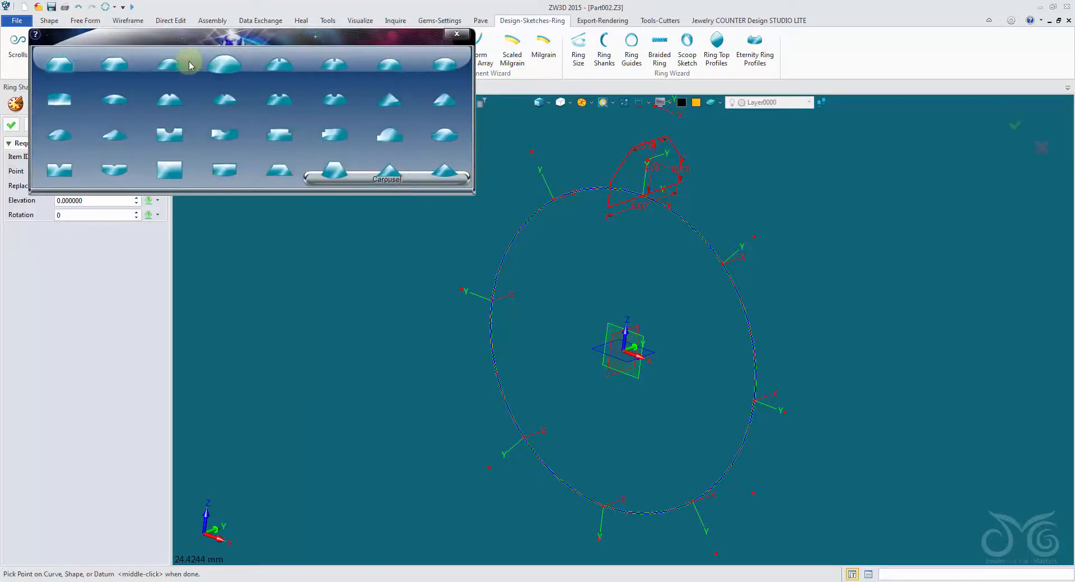
Place the half-round shank profile at the datum on the bottom of the ring curve
left_click(167, 64)
left_click(602, 511)
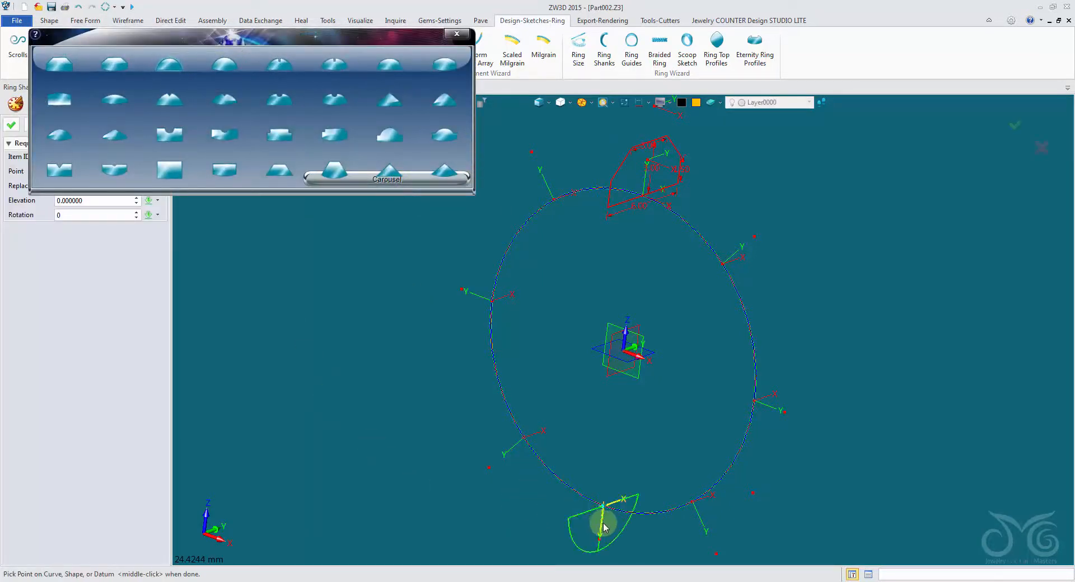
left_click(10, 125)
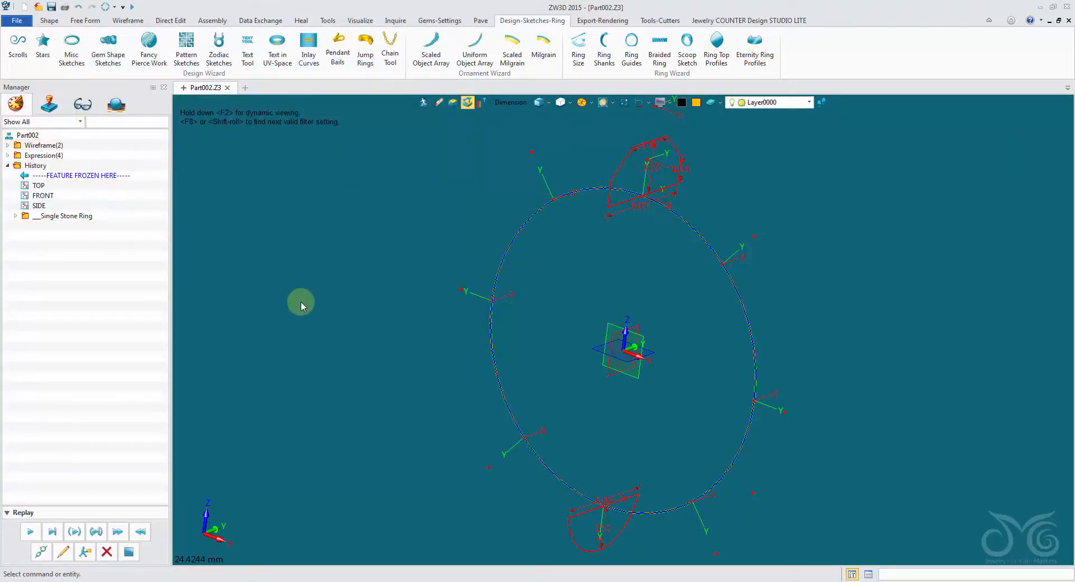
Set the half-round profile's width to 4 mm and its height to 2 mm
right_click_drag(307, 292, 459, 157)
scroll(528, 269, "up", 5)
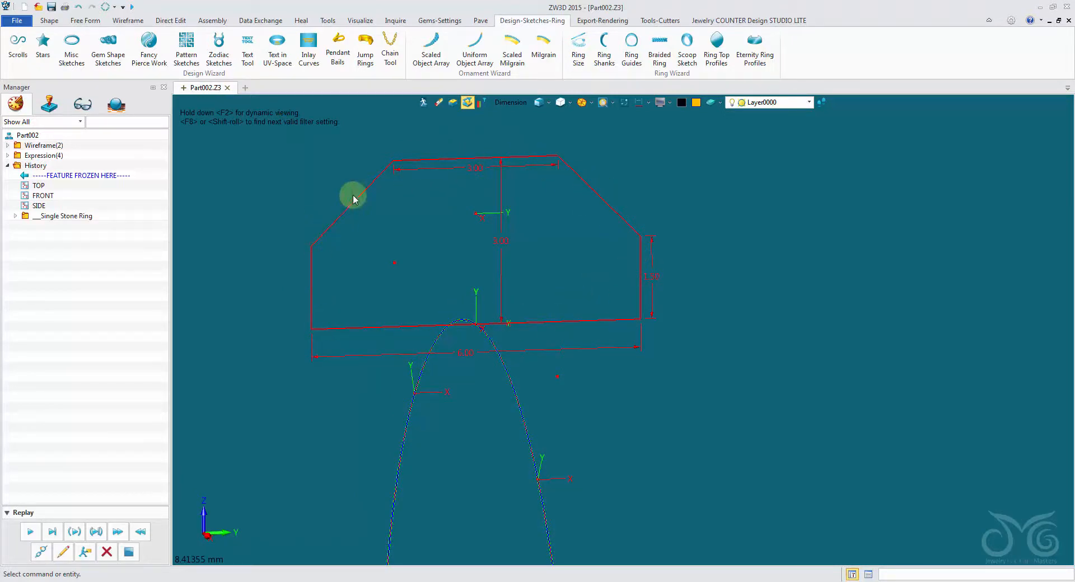
right_click_drag(644, 319, 645, 328)
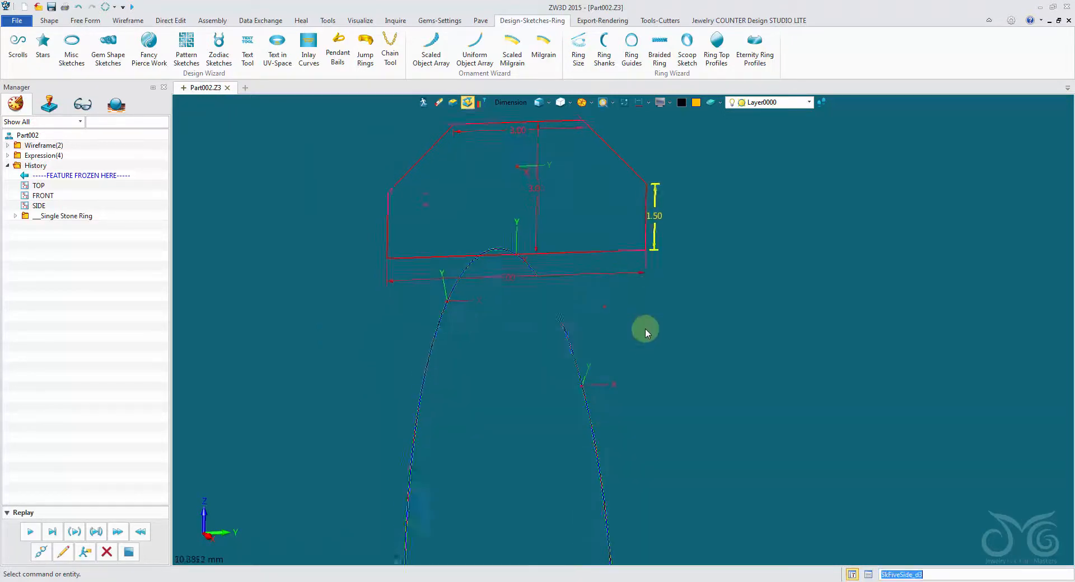
scroll(574, 375, "up", 1)
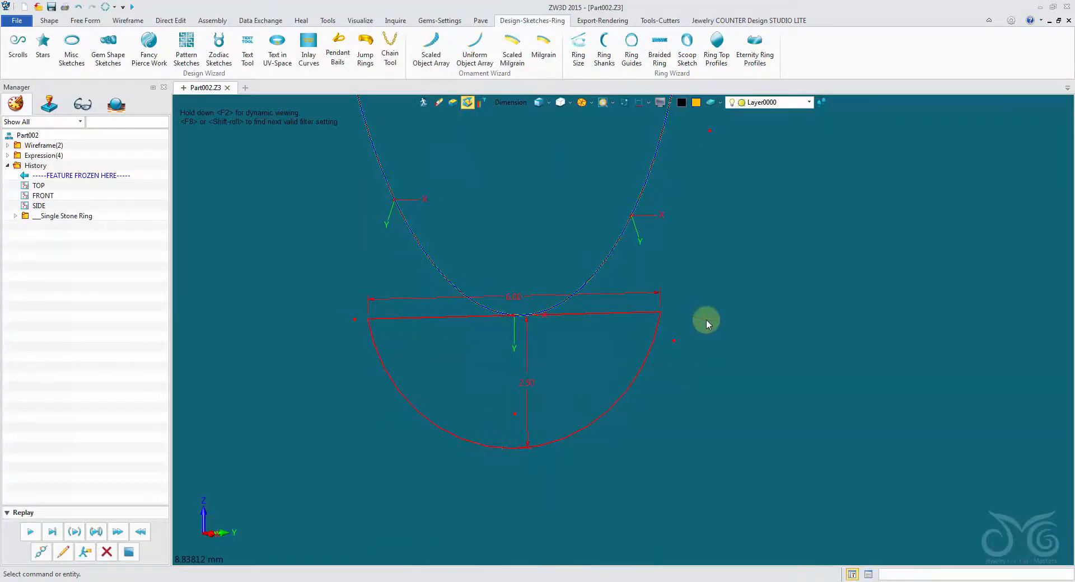
double_click(523, 295)
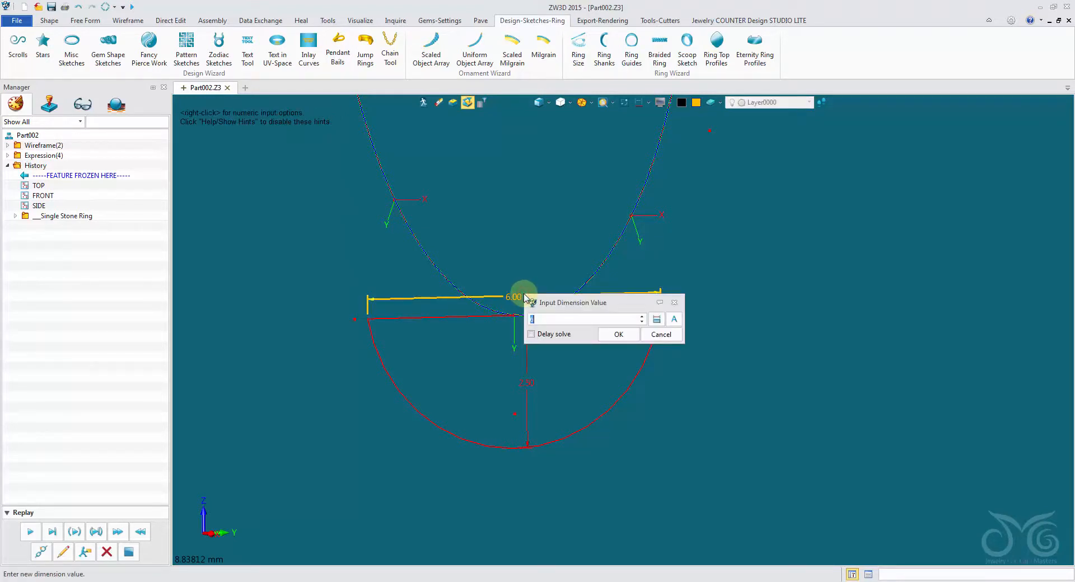
type("4")
left_click(617, 334)
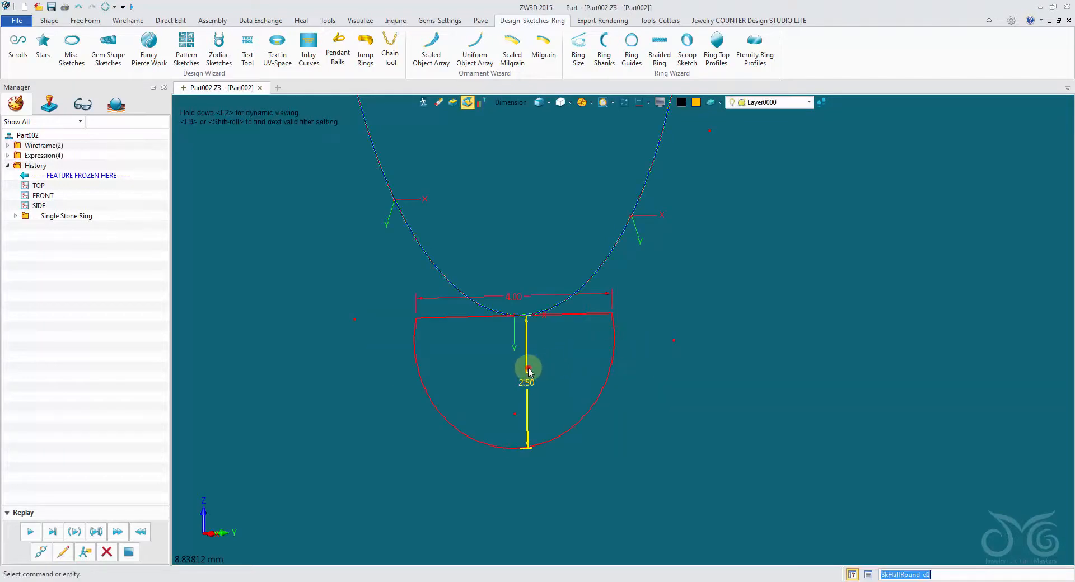
double_click(528, 370)
type("2")
left_click(625, 408)
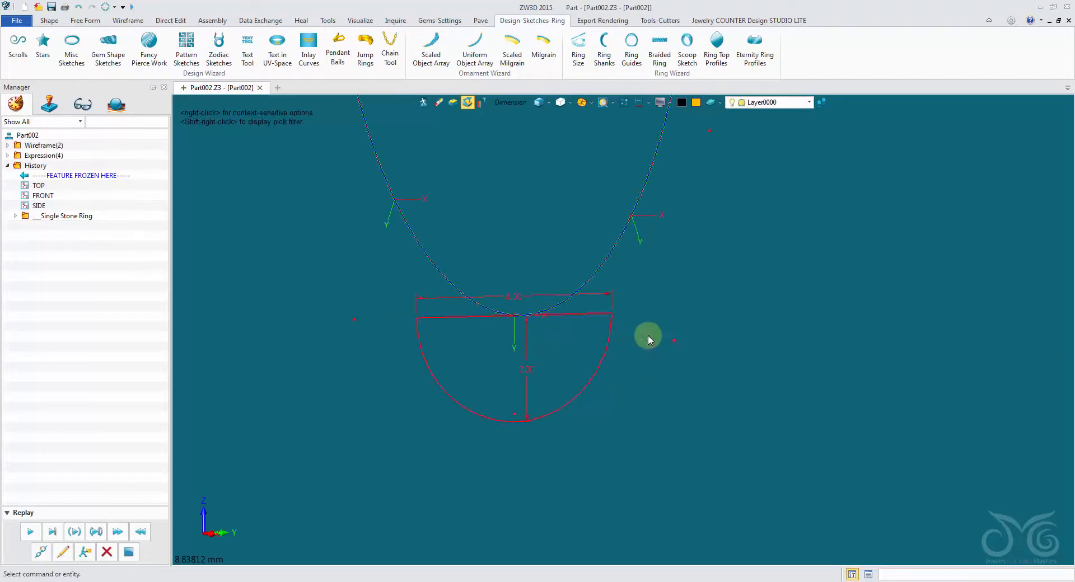
Start a Drive Curve Loft and pick the ring curve as the drive curve, using the Curve List pick filter
scroll(647, 335, "down", 3)
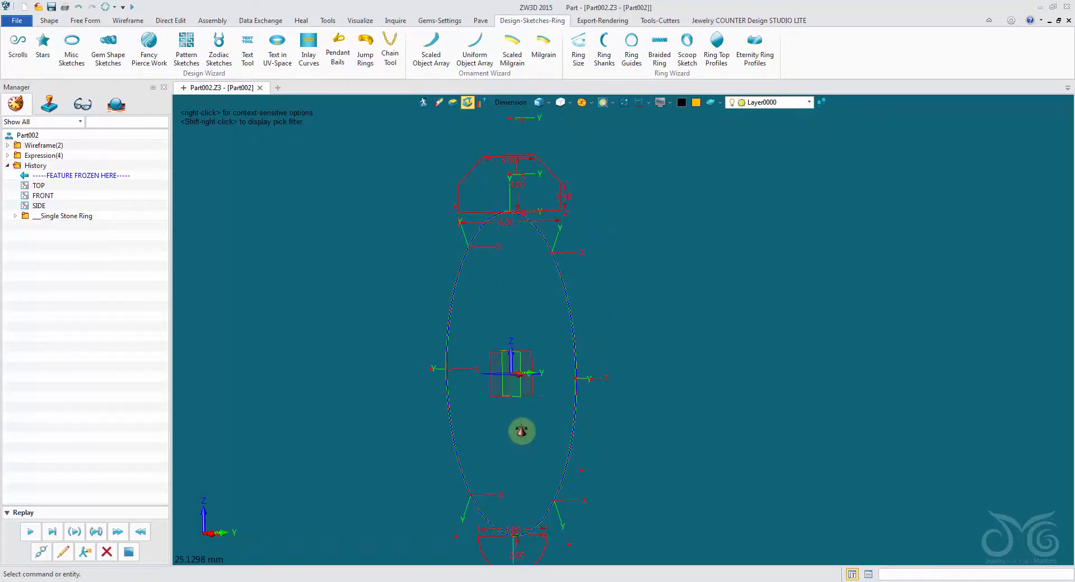
middle_click_drag(521, 433, 531, 379)
scroll(634, 261, "down", 1)
right_click_drag(634, 261, 629, 260)
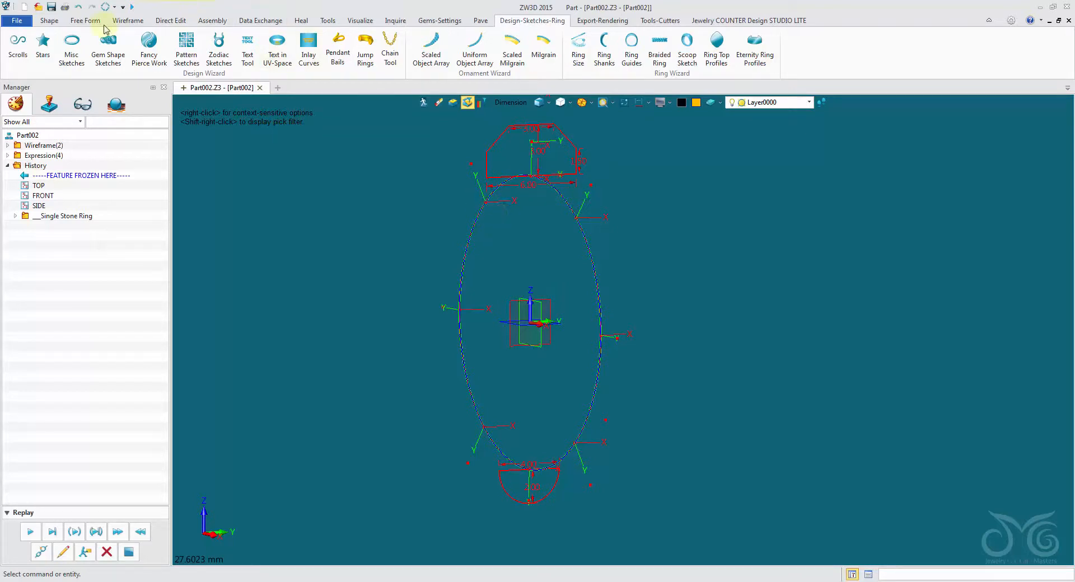
left_click(51, 20)
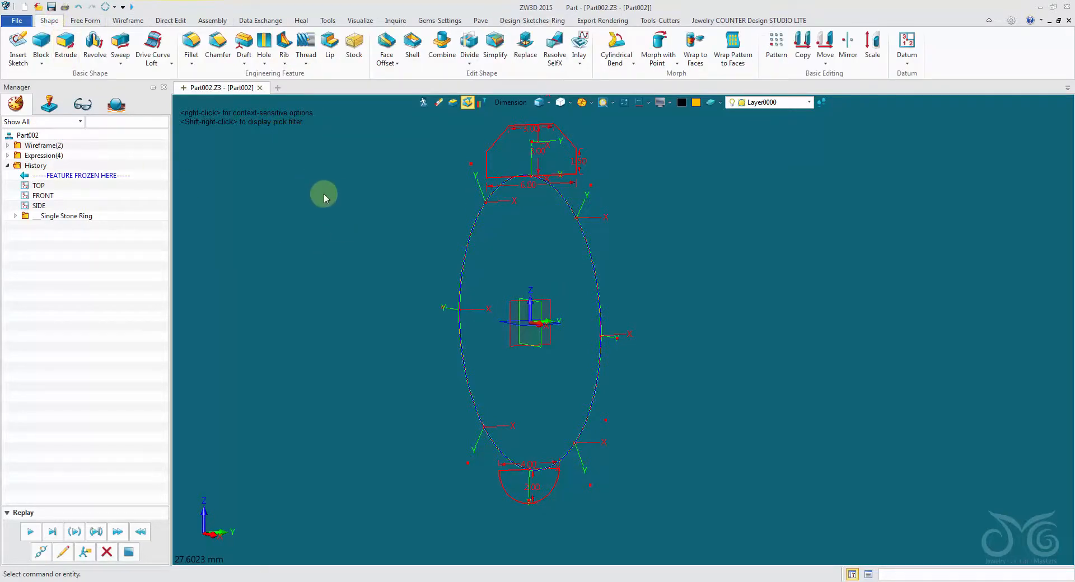
left_click(155, 45)
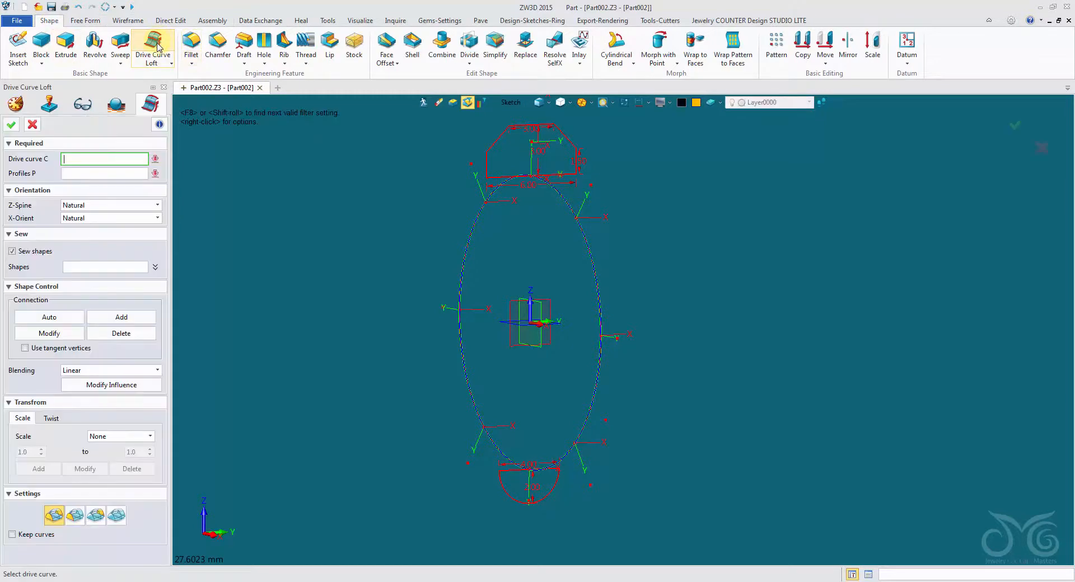
left_click(507, 102)
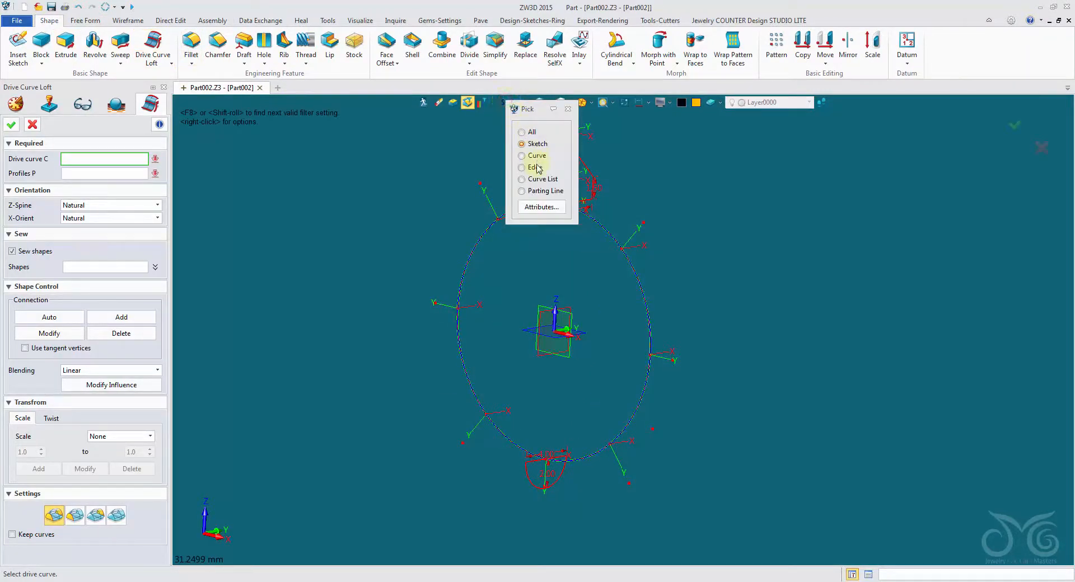
left_click(539, 183)
left_click(518, 205)
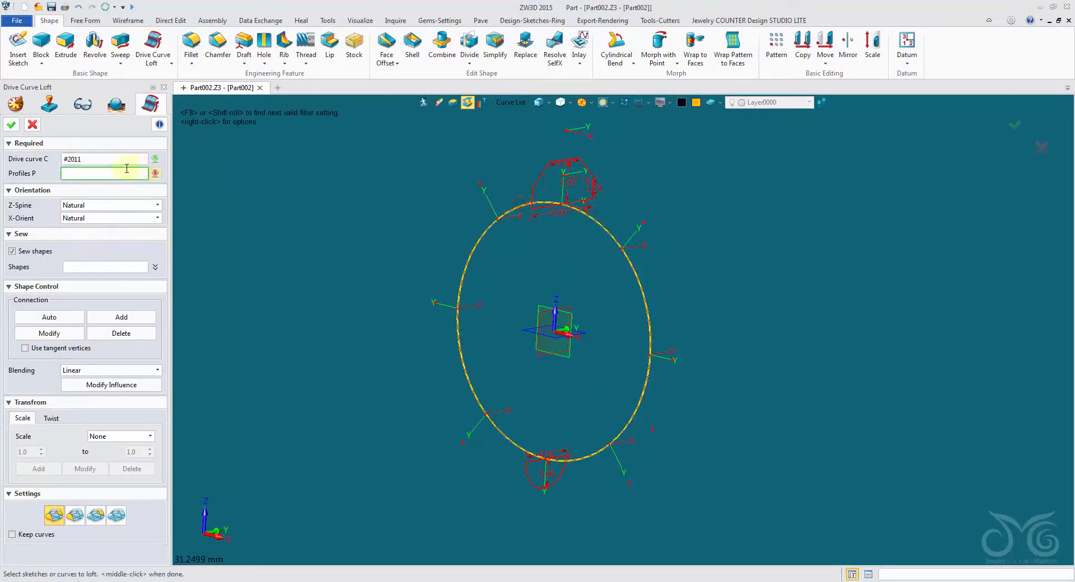
Loft the five-sided top sketch and the half-round bottom sketch along the ring curve into a solid shank
left_click(520, 110)
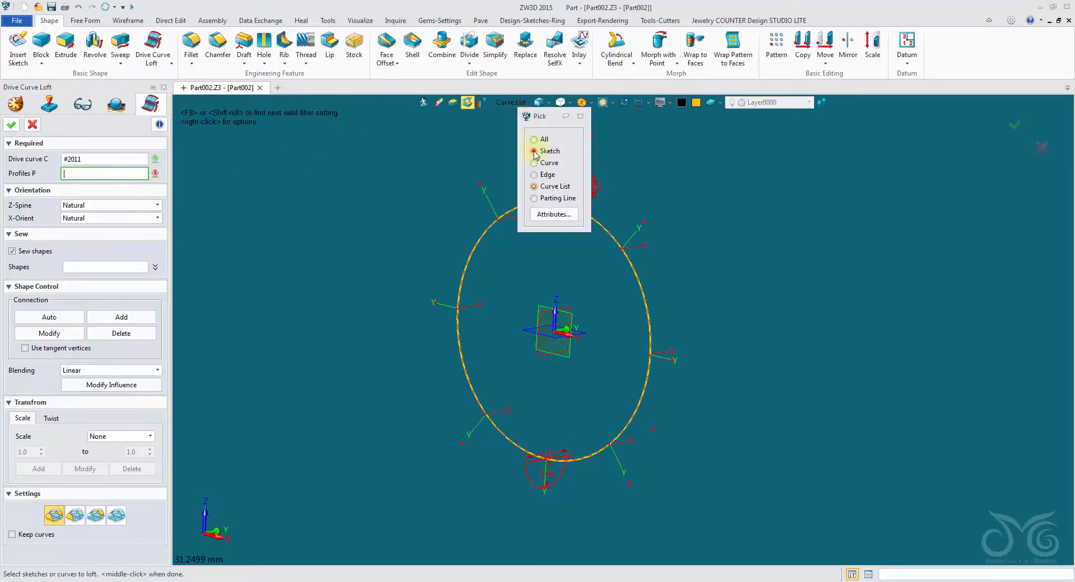
left_click(540, 79)
left_click(541, 211)
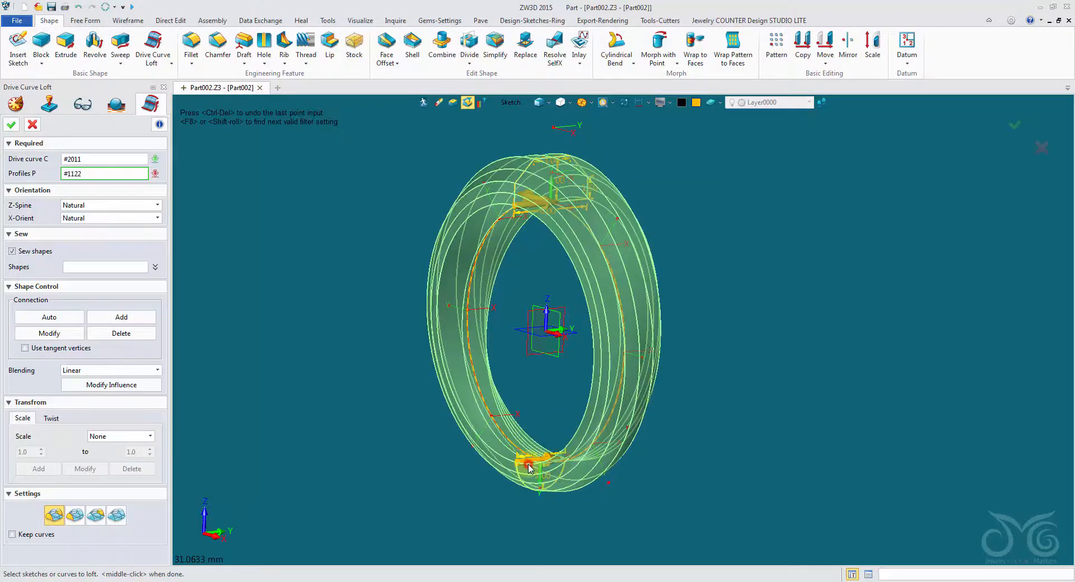
left_click(526, 465)
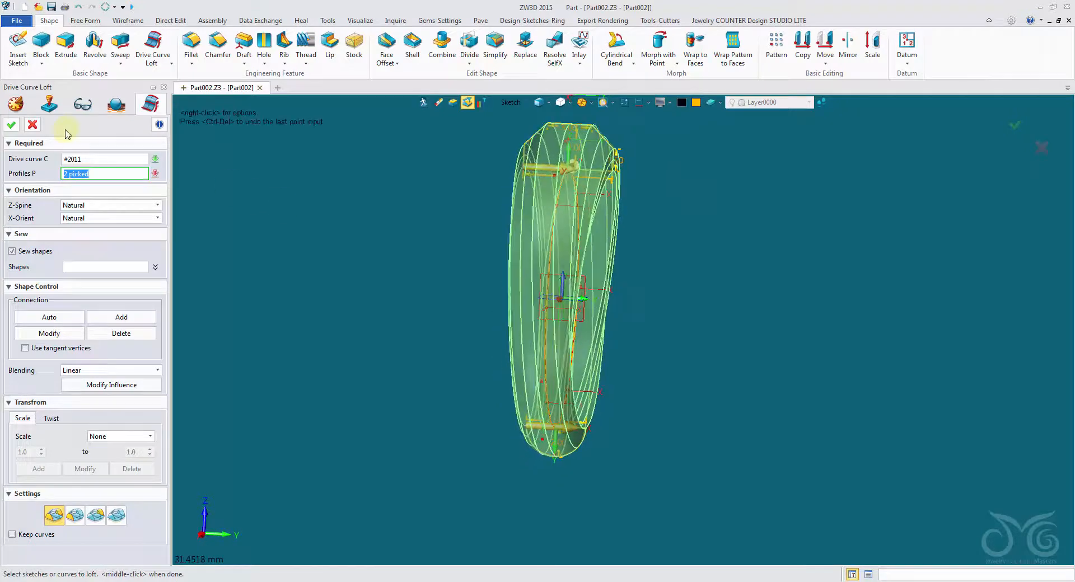
left_click(11, 127)
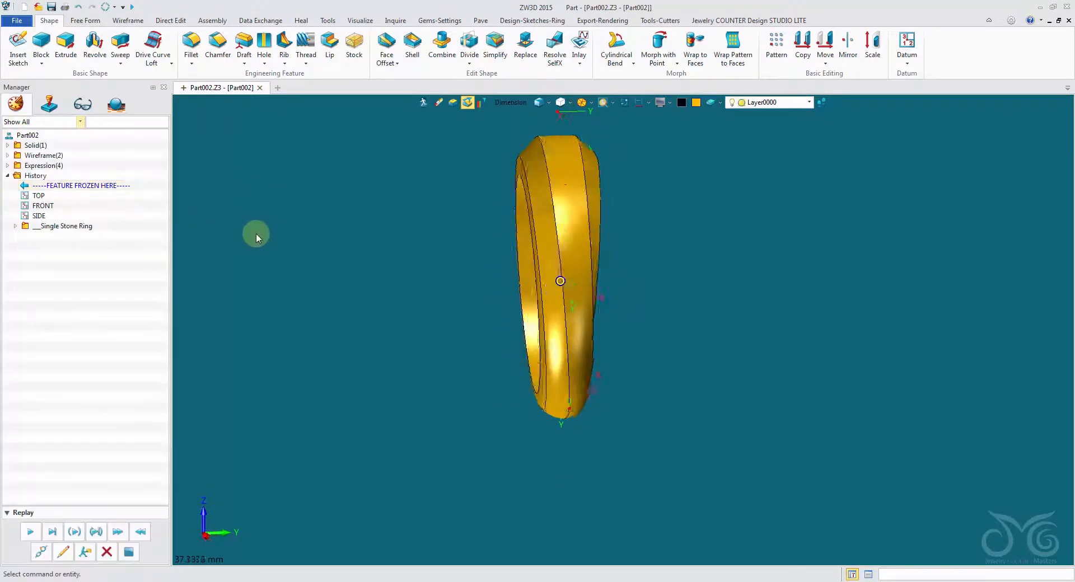
Reopen the shank loft for editing and generate automatic connection lines between its two profiles
right_click(389, 191)
left_click(394, 181)
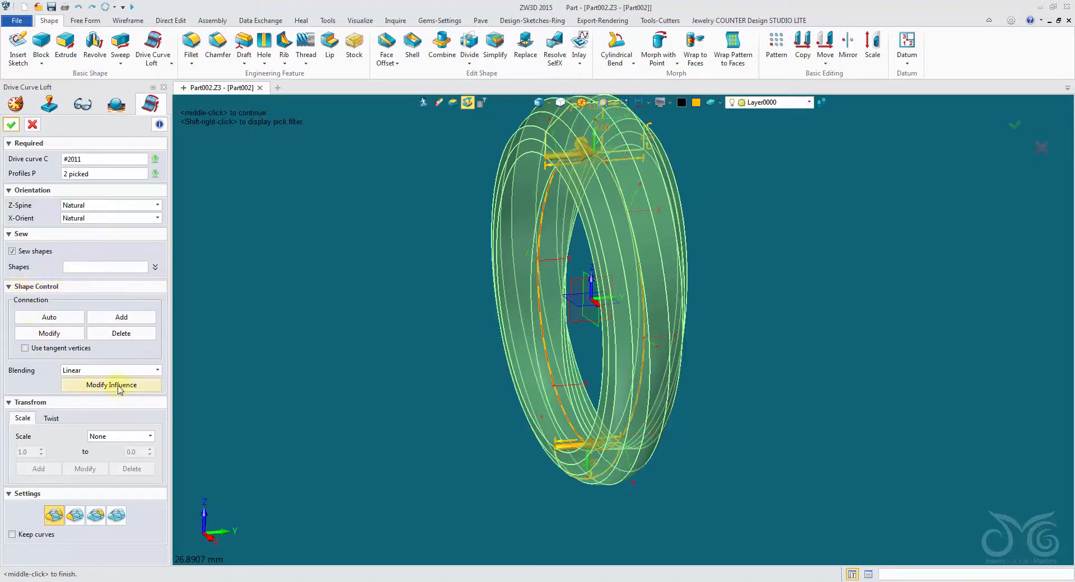
left_click(63, 318)
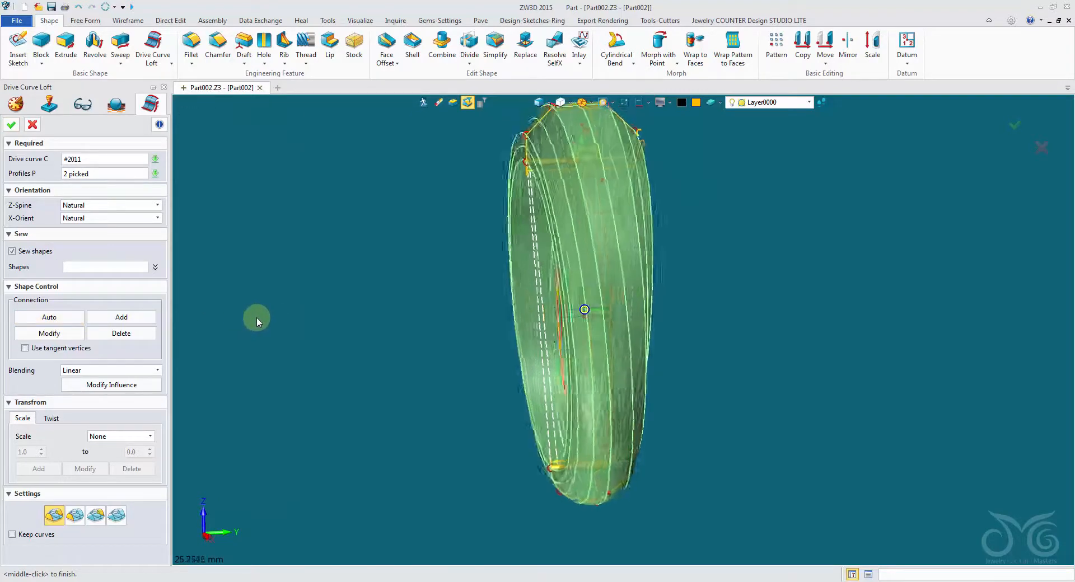
Examine where the loft's connection lines meet the vertices of the top and bottom profiles
mouse_move(359, 342)
right_mouse_down()
mouse_move(784, 350)
mouse_move(909, 237)
mouse_move(881, 200)
mouse_move(799, 487)
mouse_move(858, 371)
right_mouse_up()
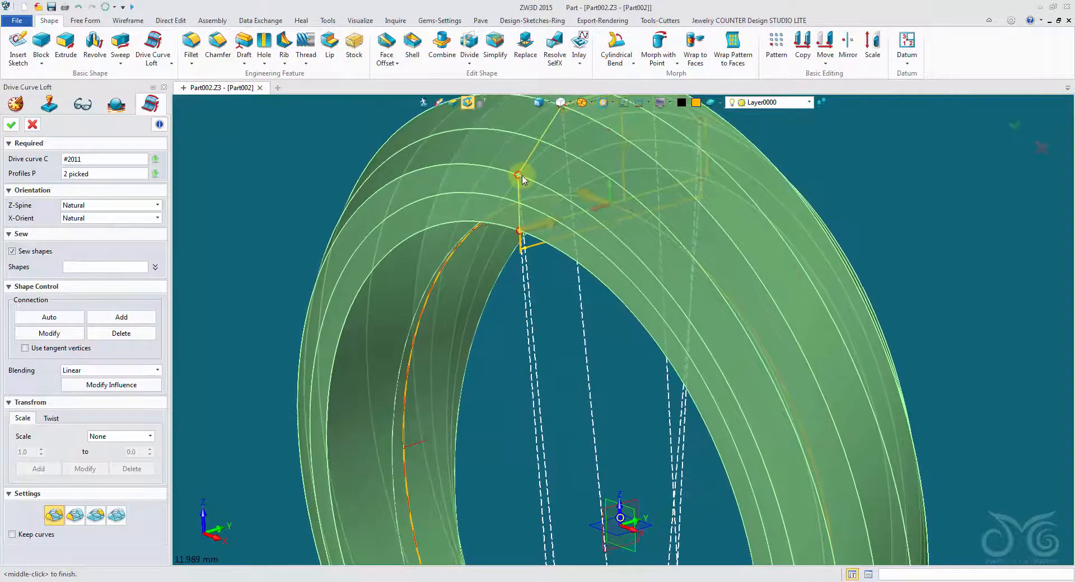
scroll(536, 182, "down", 3)
scroll(581, 370, "up", 3)
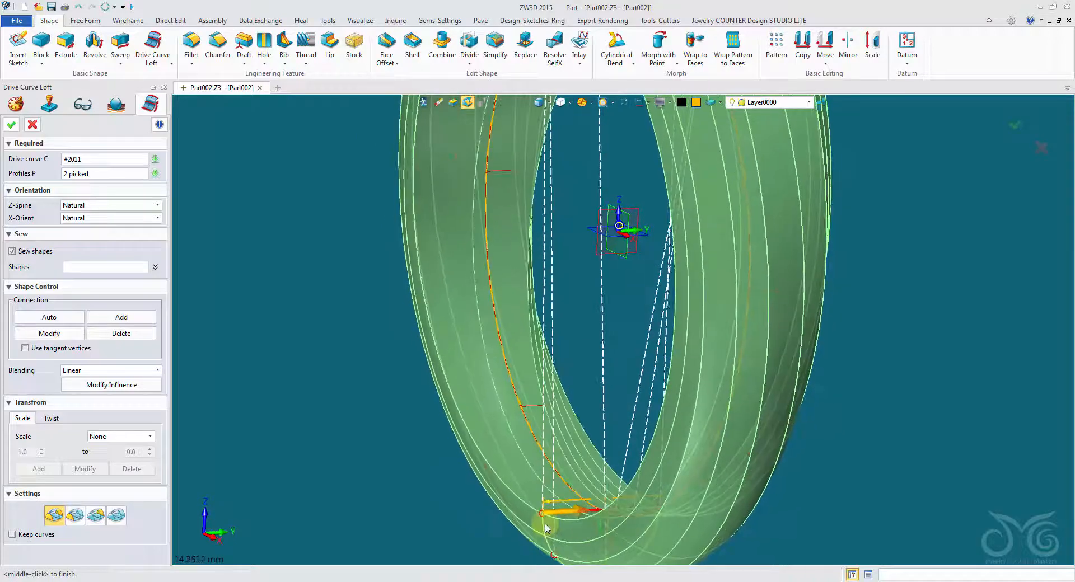
scroll(547, 520, "up", 5)
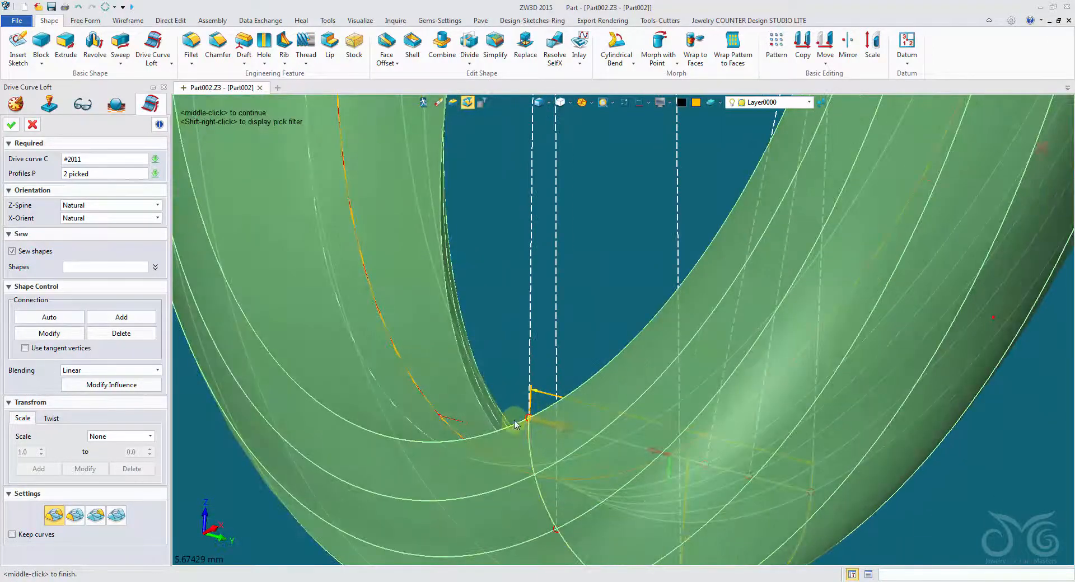
scroll(515, 424, "down", 3)
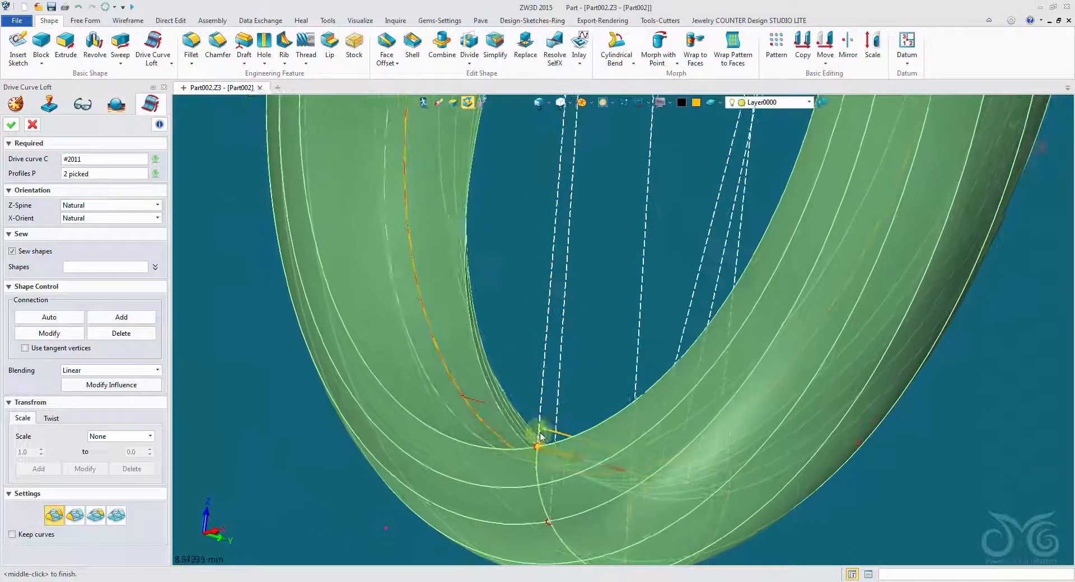
right_click_drag(540, 437, 650, 199)
right_click_drag(658, 190, 718, 235)
scroll(715, 208, "up", 3)
left_click(692, 240)
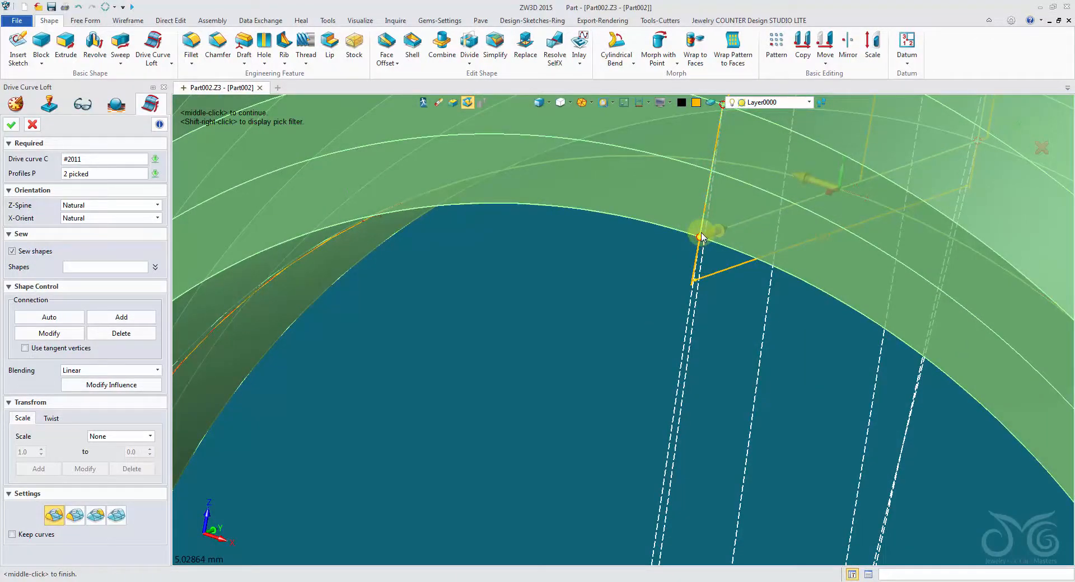
scroll(701, 237, "down", 5)
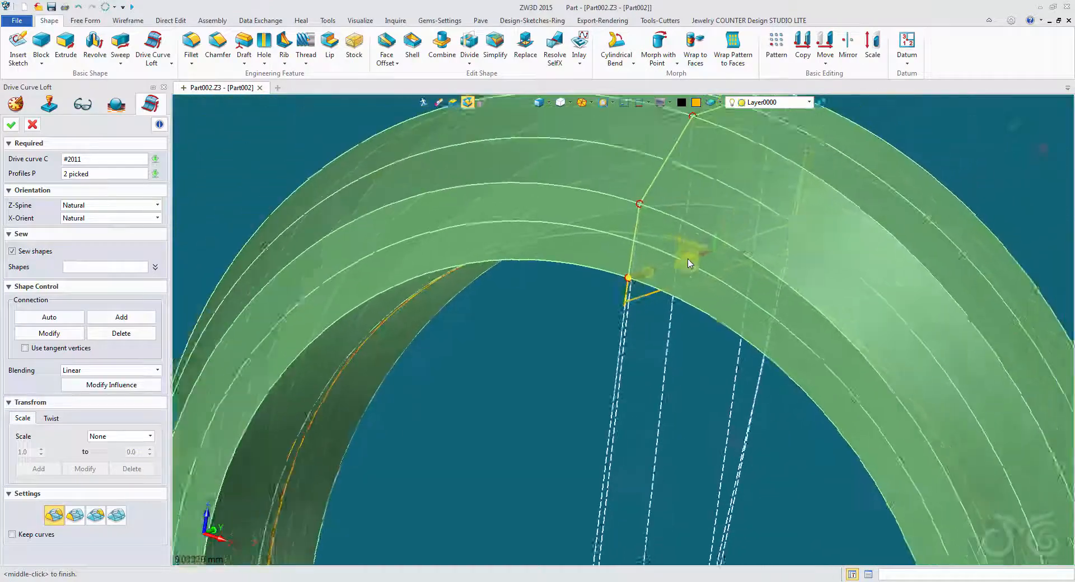
right_click_drag(621, 252, 587, 549)
right_click_drag(611, 208, 588, 171)
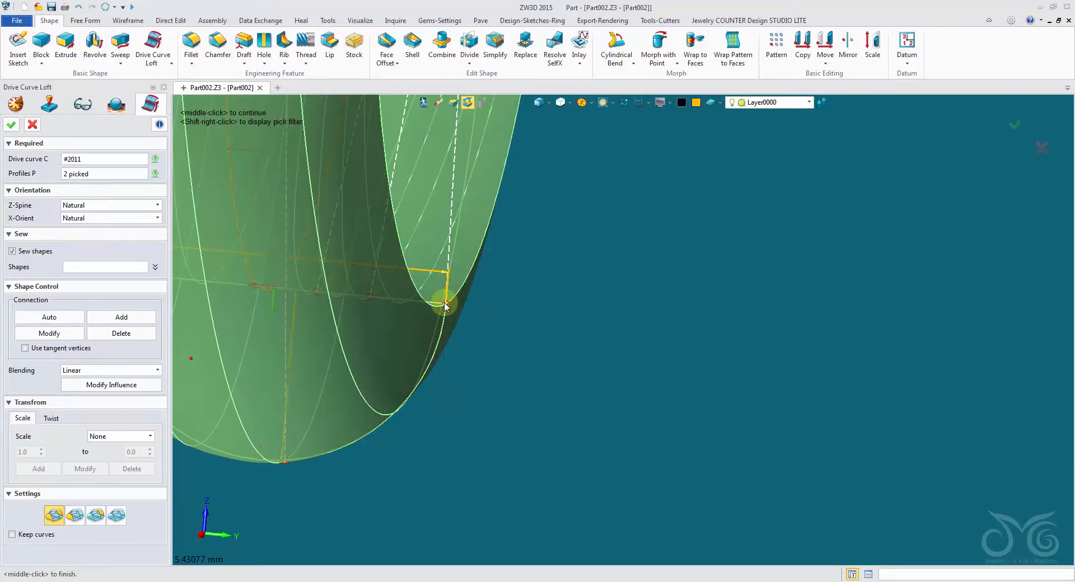
Inspect how the connection lines run around the whole shank, from the bottom profile up to the top profile
middle_click_drag(445, 304, 628, 435)
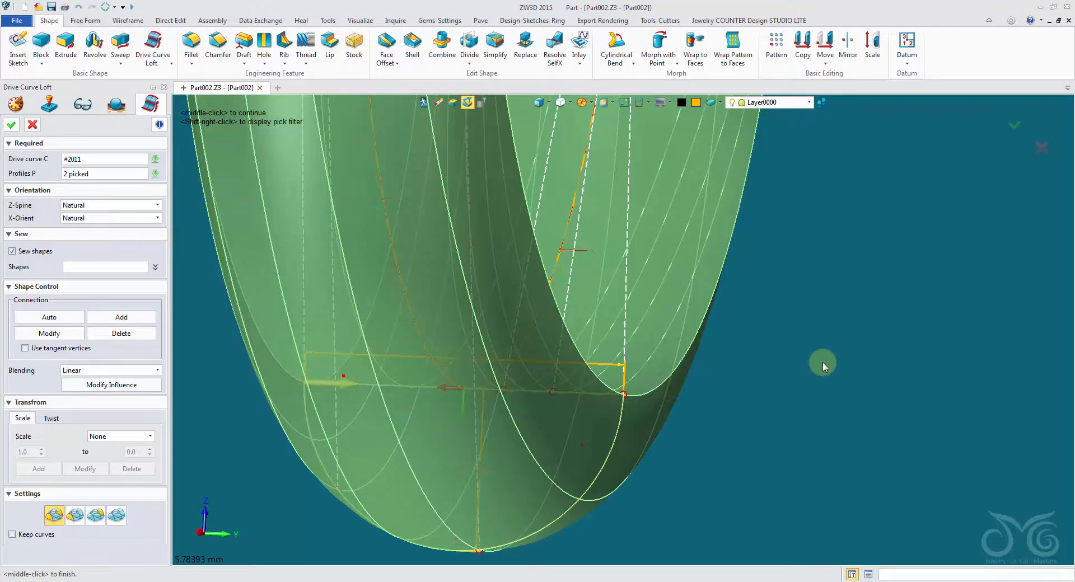
scroll(828, 328, "down", 3)
middle_click_drag(828, 328, 629, 416)
scroll(647, 370, "down", 2)
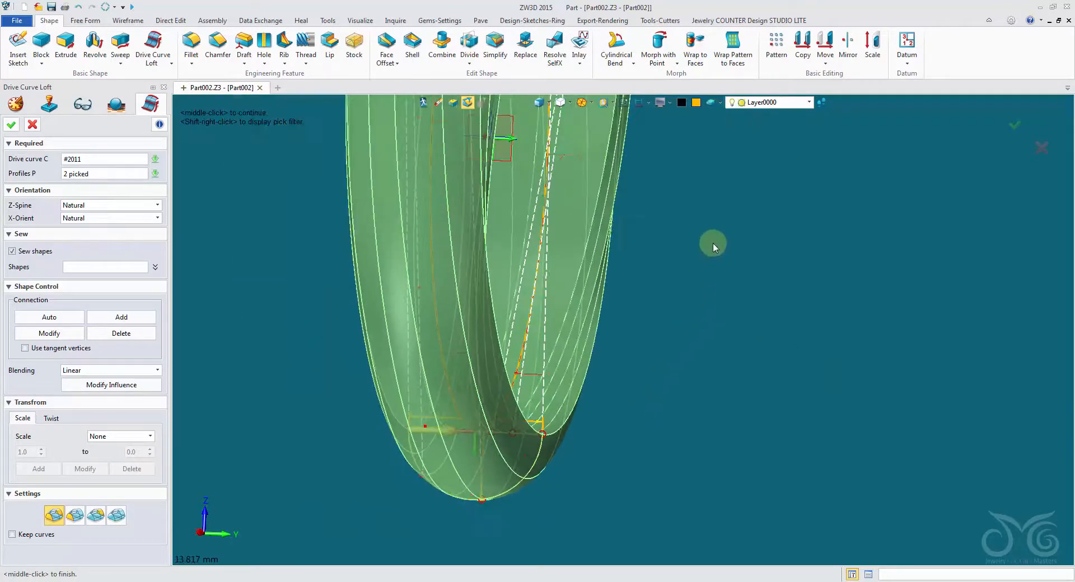
middle_click_drag(725, 179, 716, 368)
scroll(717, 292, "down", 3)
scroll(745, 126, "down", 1)
scroll(746, 128, "down", 3)
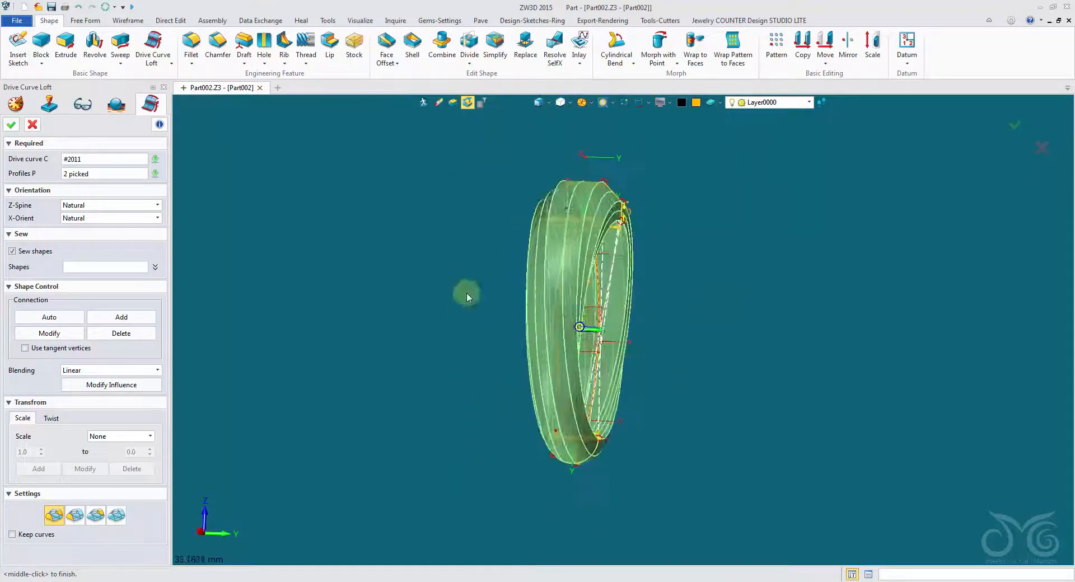
scroll(487, 453, "up", 2)
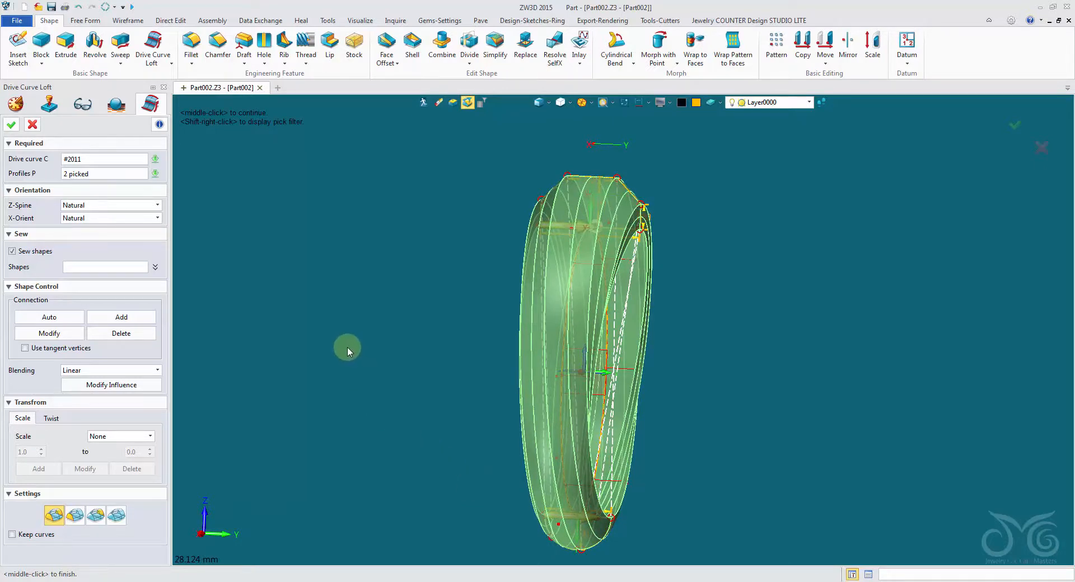
Delete all of the automatically generated connection lines from the loft
left_click(122, 334)
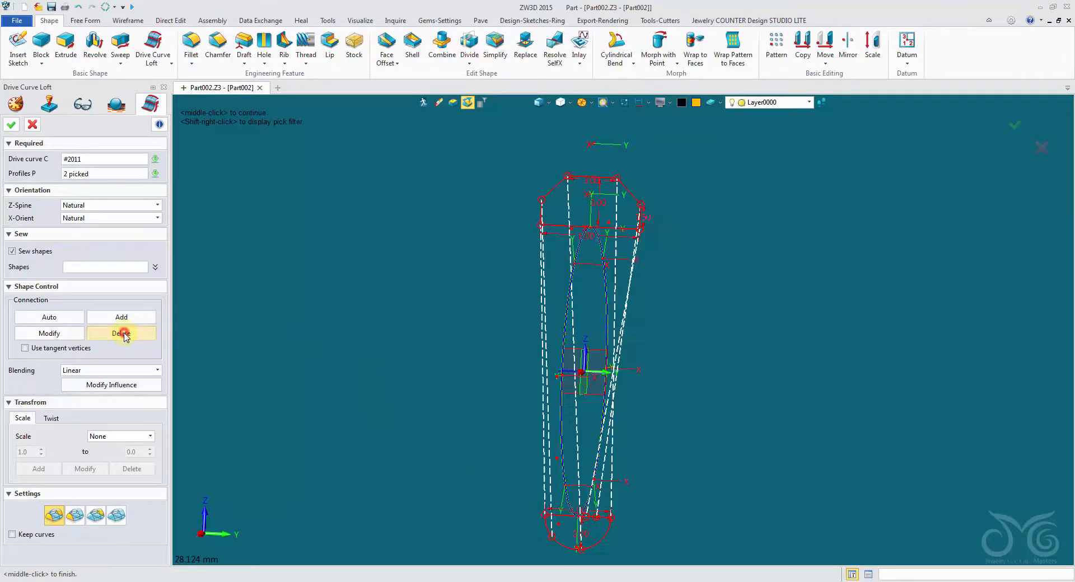
left_click_drag(404, 133, 841, 394)
right_click_drag(842, 395, 823, 394)
left_click(12, 124)
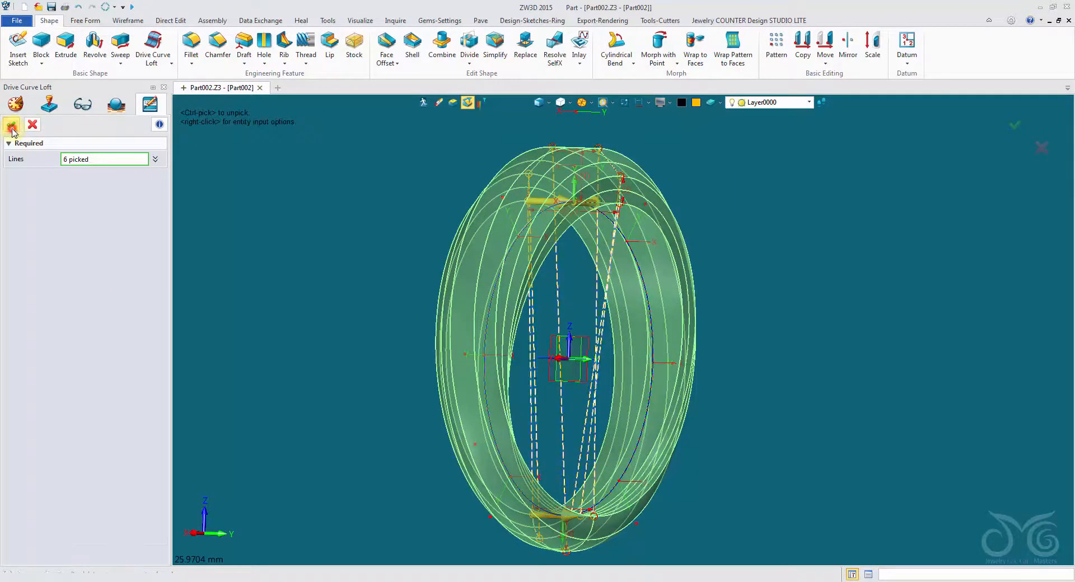
right_click_drag(405, 183, 374, 210)
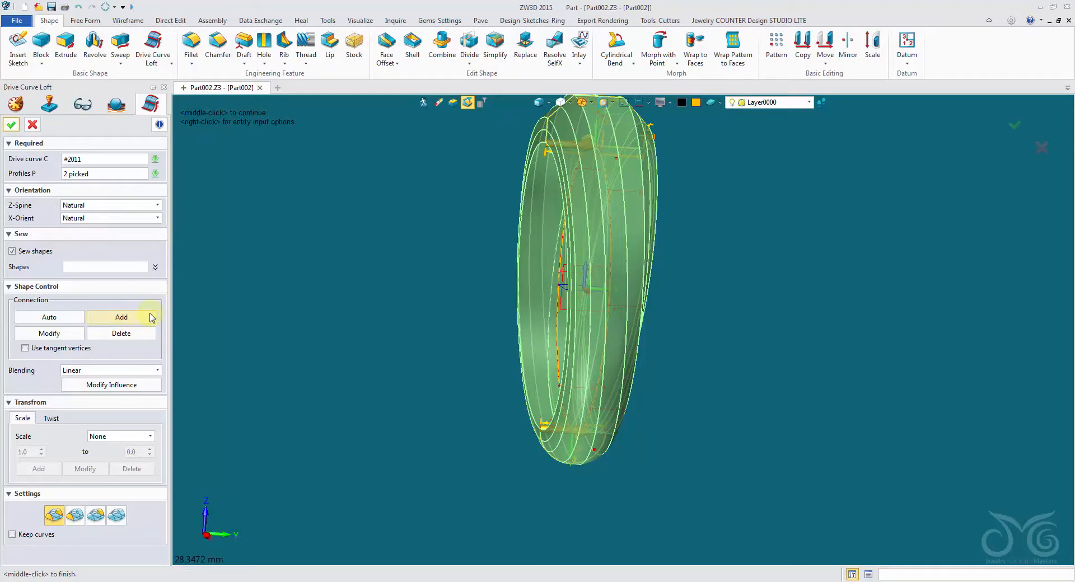
Add a connection line joining one lower corner of the top profile to the matching corner of the half-round bottom profile
left_click(150, 317)
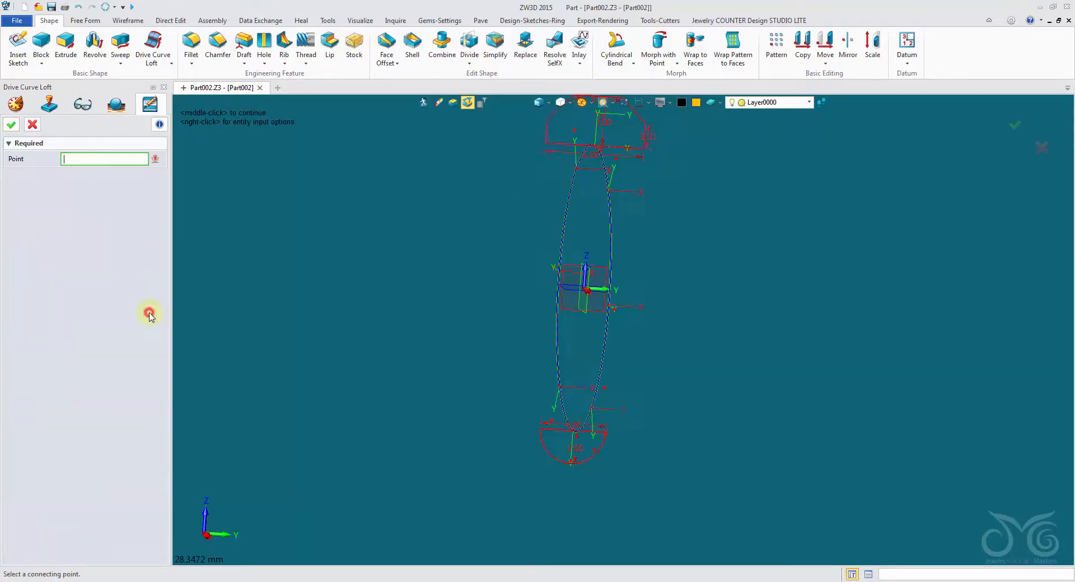
right_click_drag(149, 314, 440, 227)
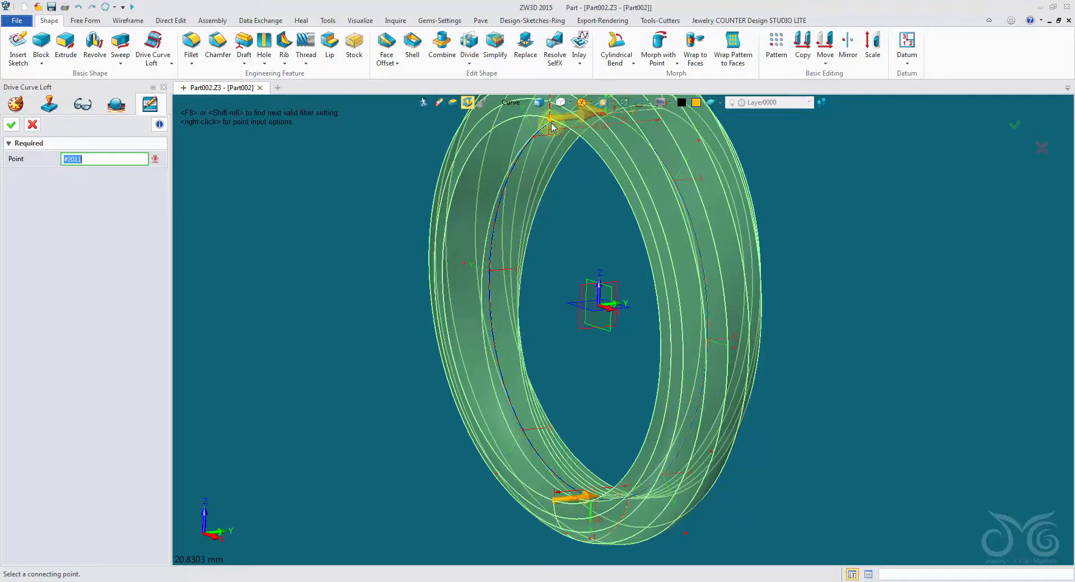
left_click(553, 480)
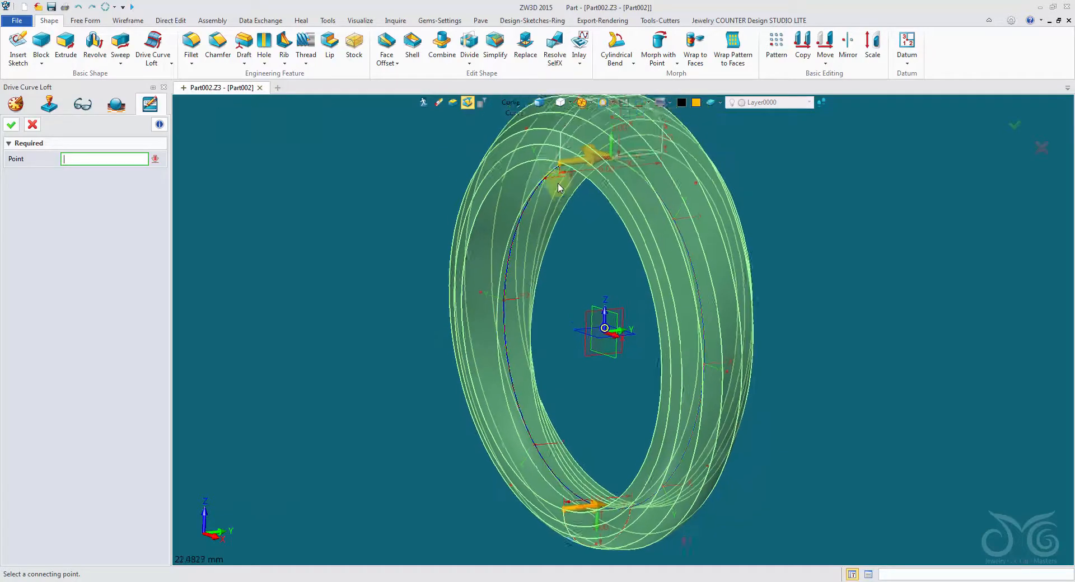
scroll(622, 276, "up", 6)
scroll(623, 278, "down", 6)
scroll(636, 360, "up", 5)
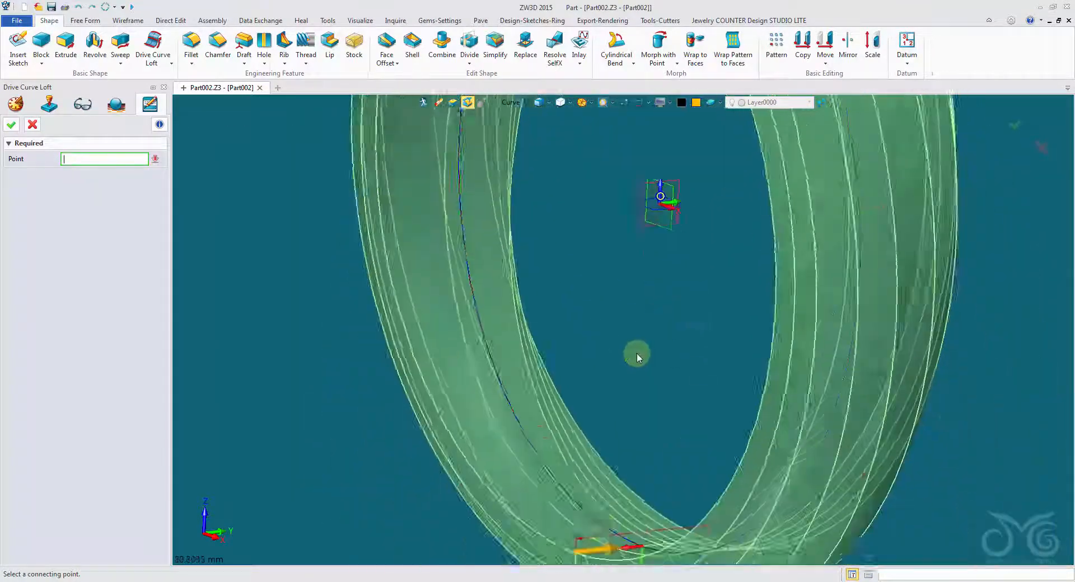
middle_click_drag(637, 359, 627, 281)
scroll(623, 285, "up", 3)
scroll(621, 294, "down", 1)
scroll(570, 506, "down", 6)
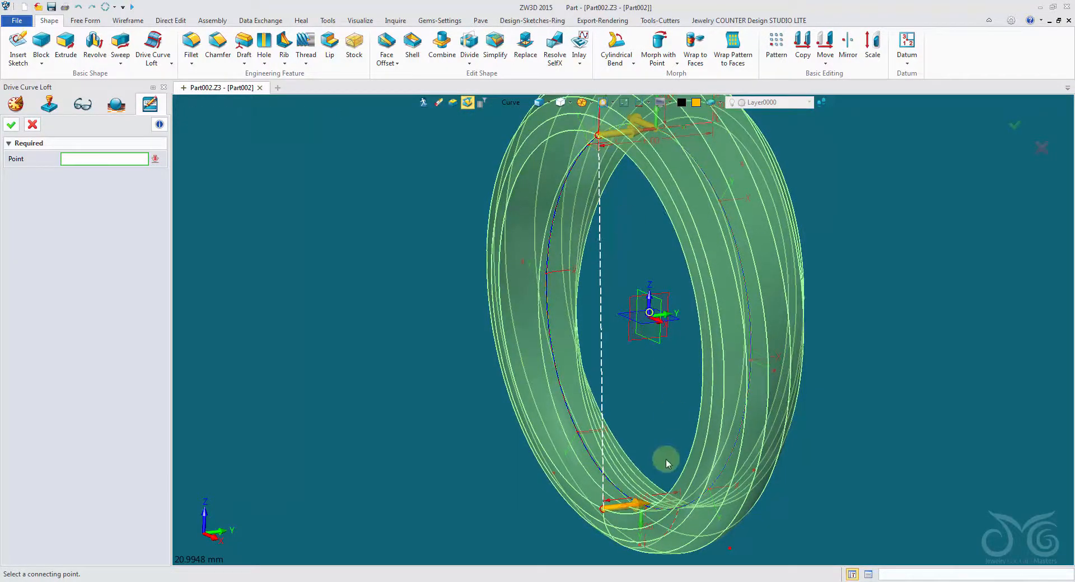
Add a second connection line between the opposite corners of the two profiles and accept the edited shank loft
middle_click_drag(665, 456, 689, 168)
left_click(683, 144)
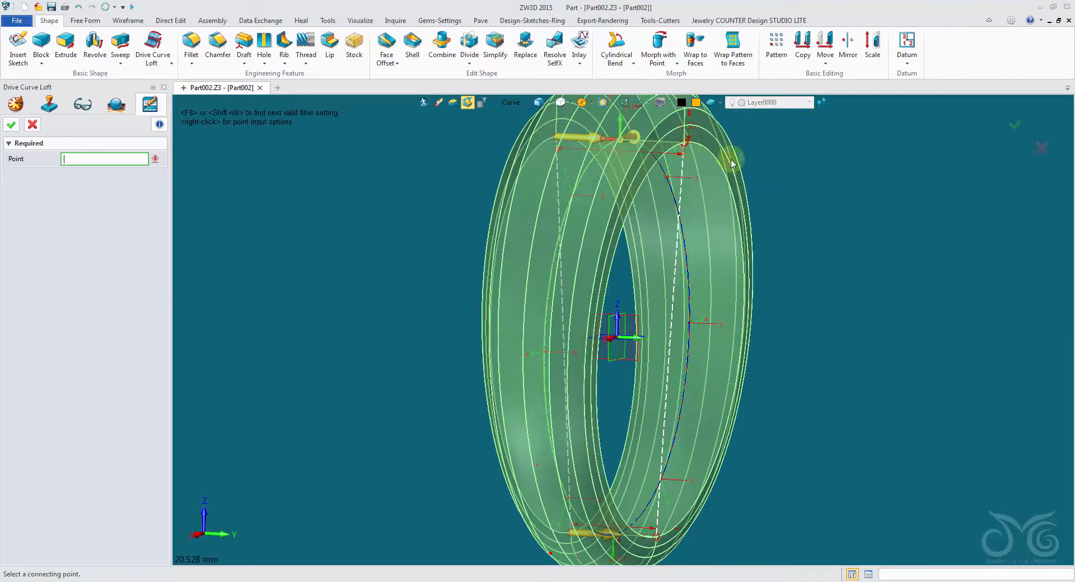
right_click_drag(732, 161, 718, 436)
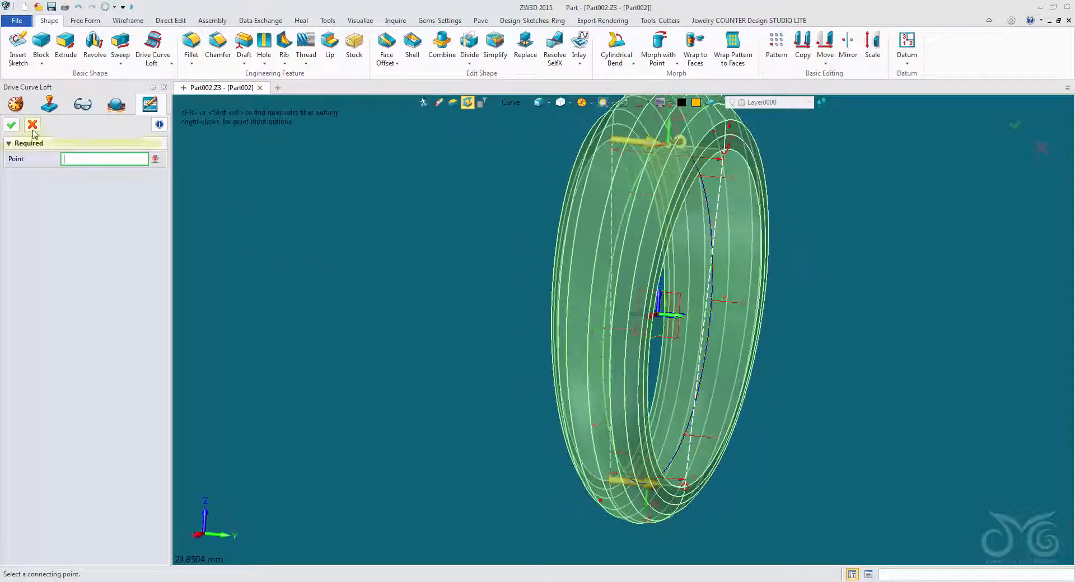
left_click(17, 126)
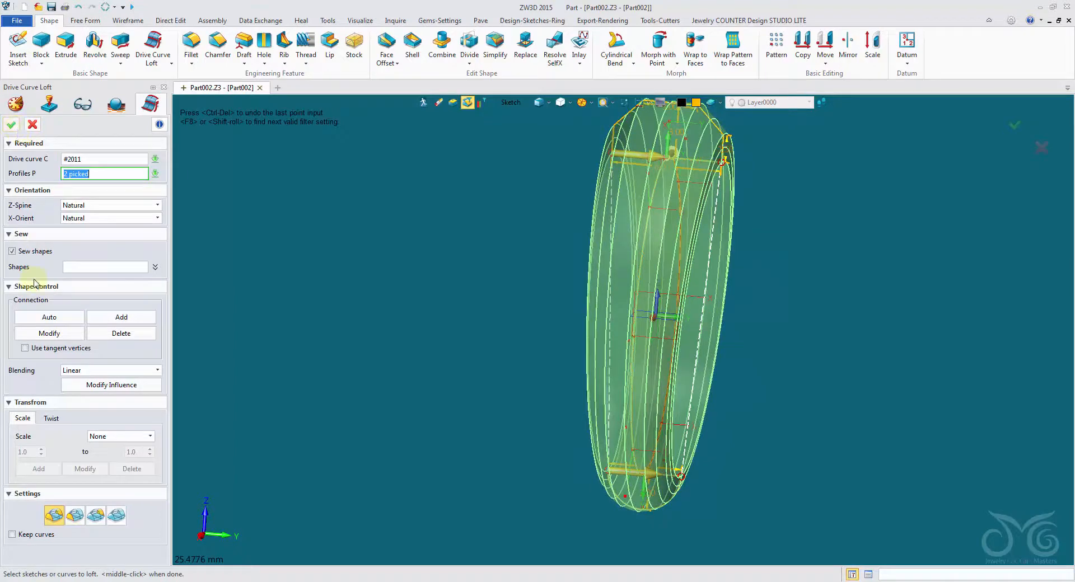
left_click(10, 125)
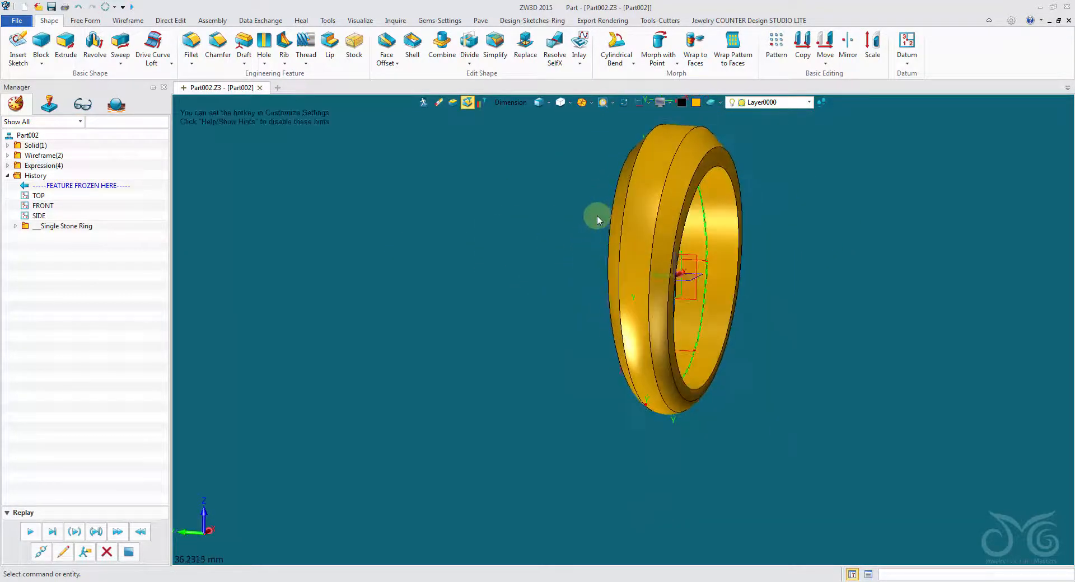
Undo the shank loft and start a new Drive Curve Loft with the ring curve as its drive curve
left_click(77, 8)
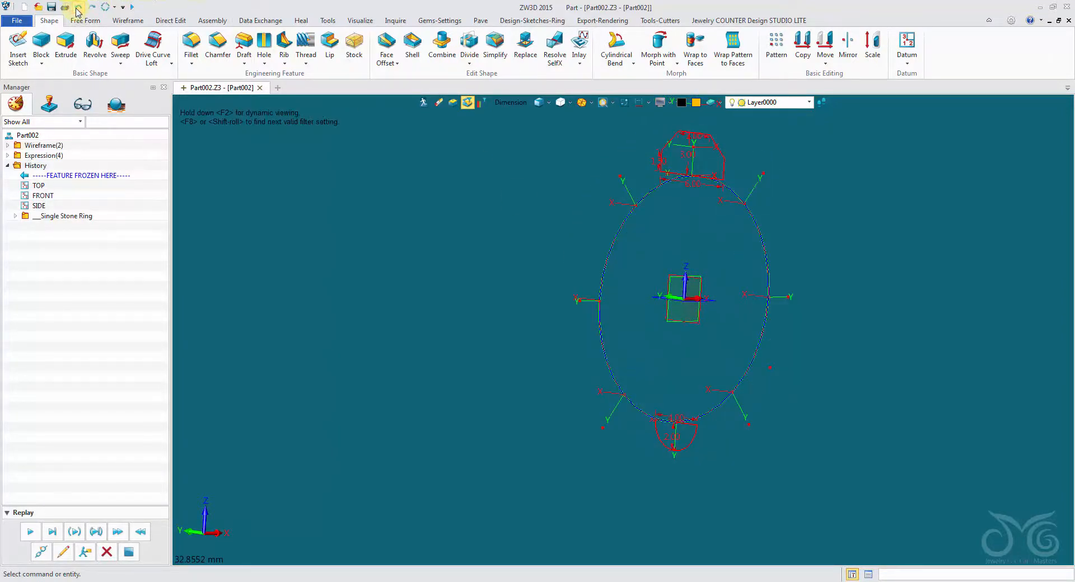
left_click(155, 42)
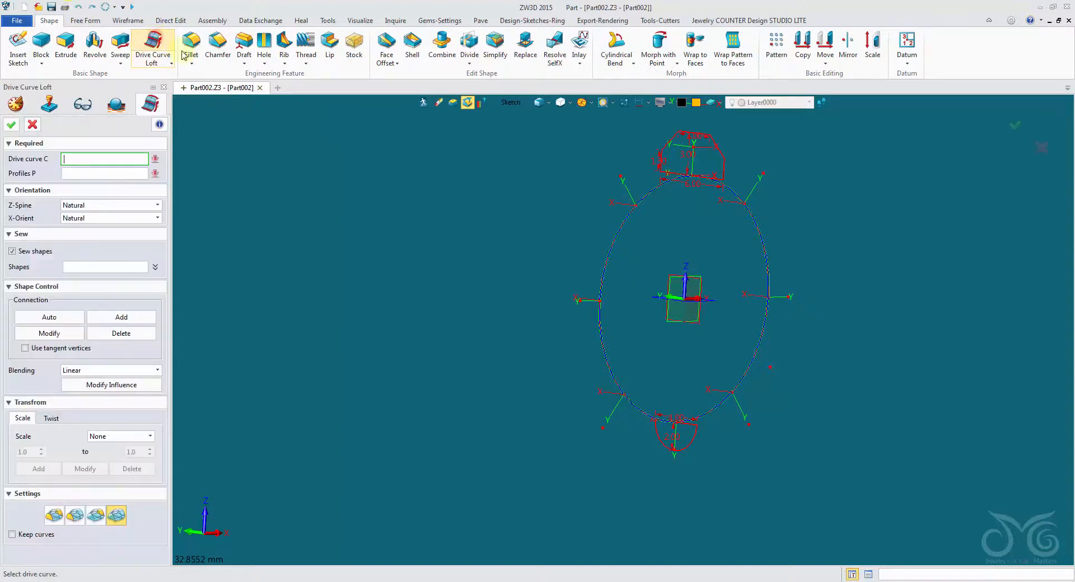
left_click(529, 180)
middle_click_drag(528, 181, 712, 257)
left_click(712, 256)
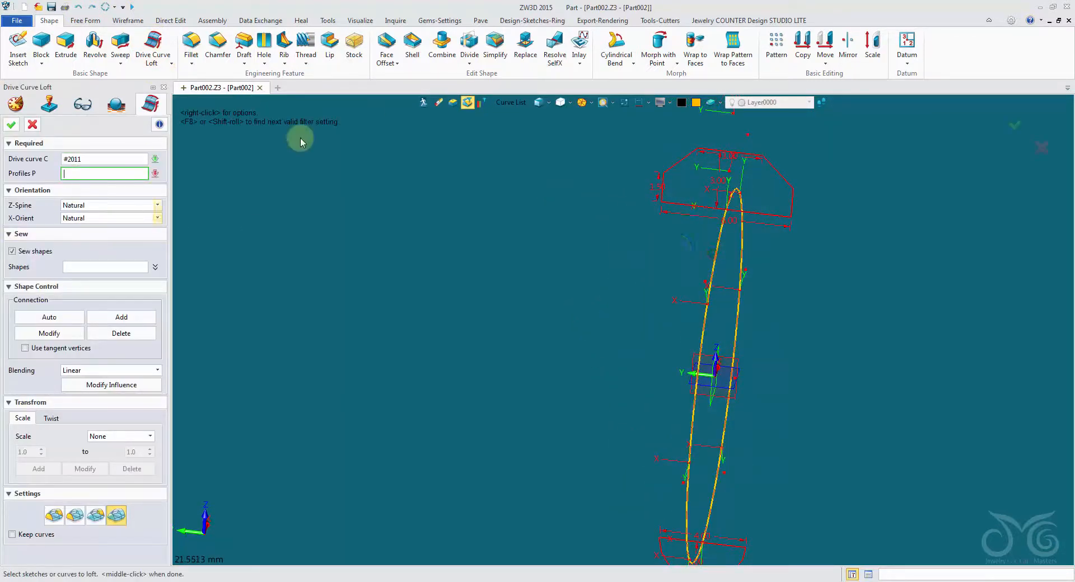
Pick the five-sided top sketch and the half-round bottom sketch as the loft profiles, using the Sketch pick filter
left_click(513, 107)
left_click(534, 151)
mouse_move(583, 152)
middle_mouse_down()
mouse_move(608, 197)
mouse_move(637, 162)
mouse_move(644, 180)
middle_mouse_up()
left_click(732, 207)
left_click(655, 553)
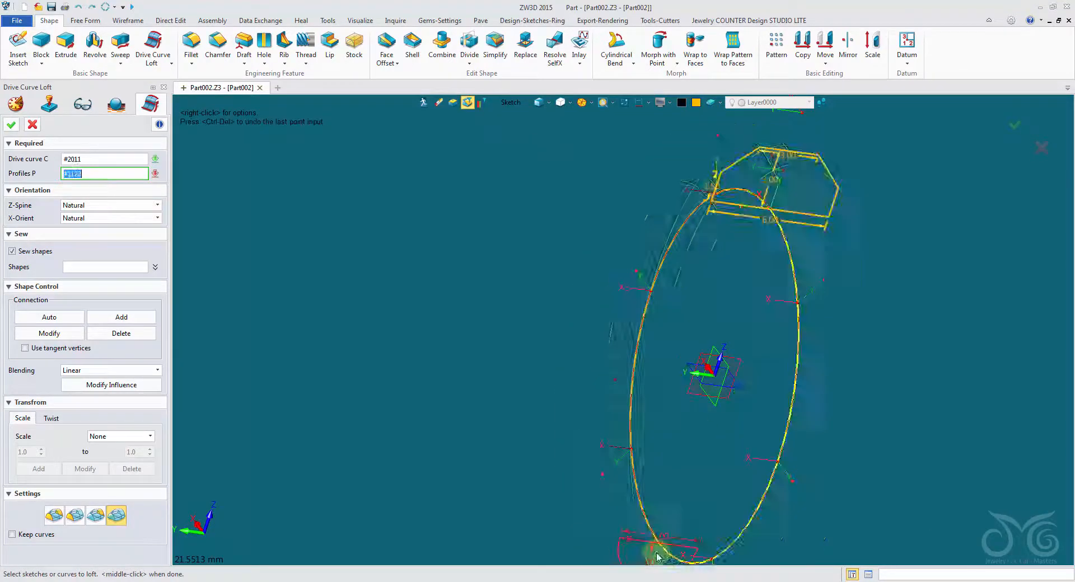
middle_click_drag(643, 545, 408, 336)
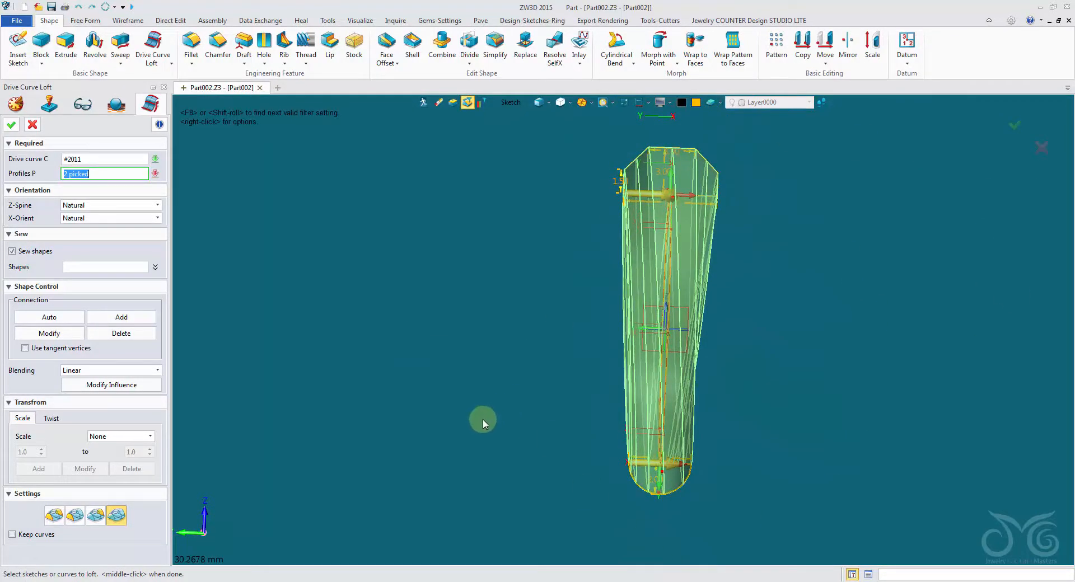
Add a connection line from the lower corner area of the top profile to the flat edge of the bottom profile
right_click_drag(483, 420, 479, 420)
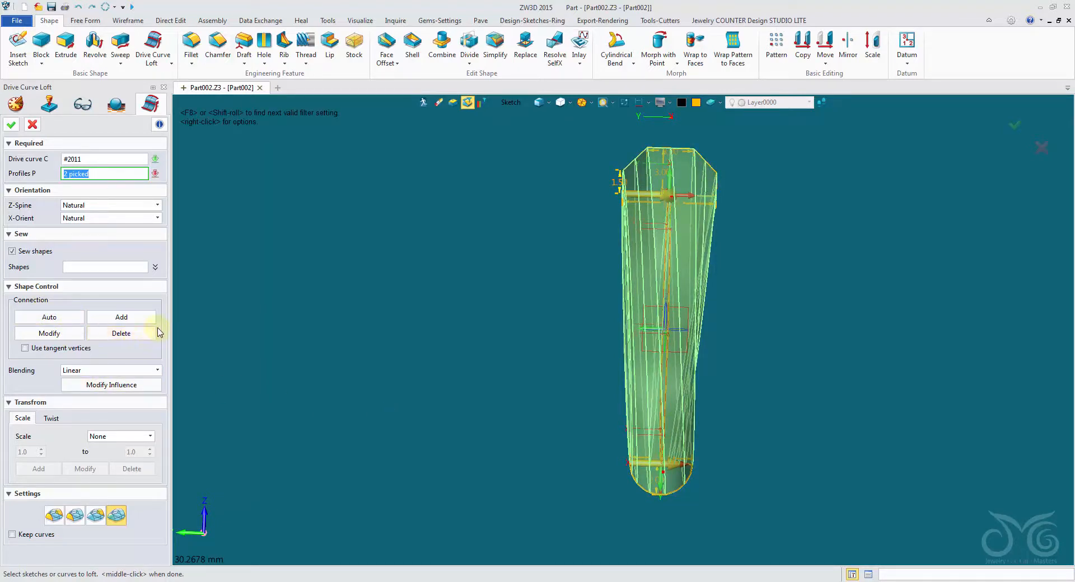
scroll(358, 330, "up", 1)
mouse_move(355, 330)
right_mouse_down()
mouse_move(377, 330)
mouse_move(366, 330)
right_mouse_up()
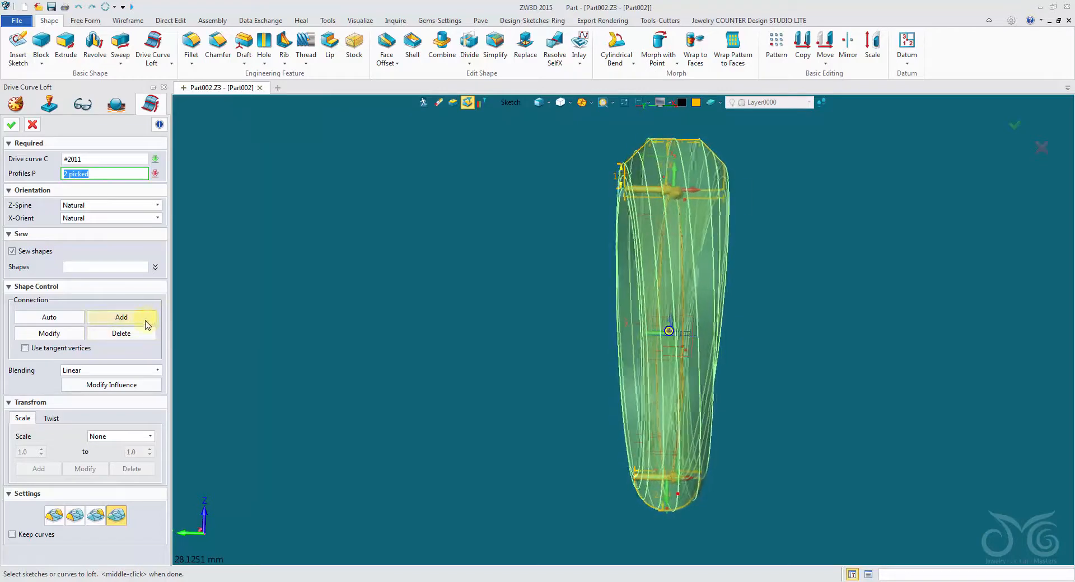
scroll(614, 417, "down", 1)
right_click_drag(460, 328, 313, 314)
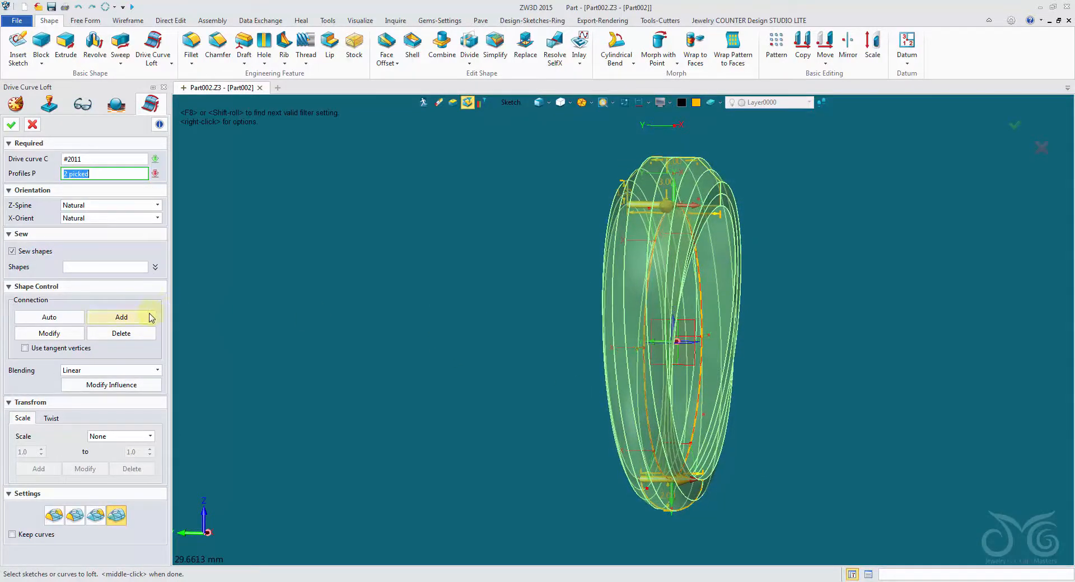
right_click_drag(189, 334, 392, 352)
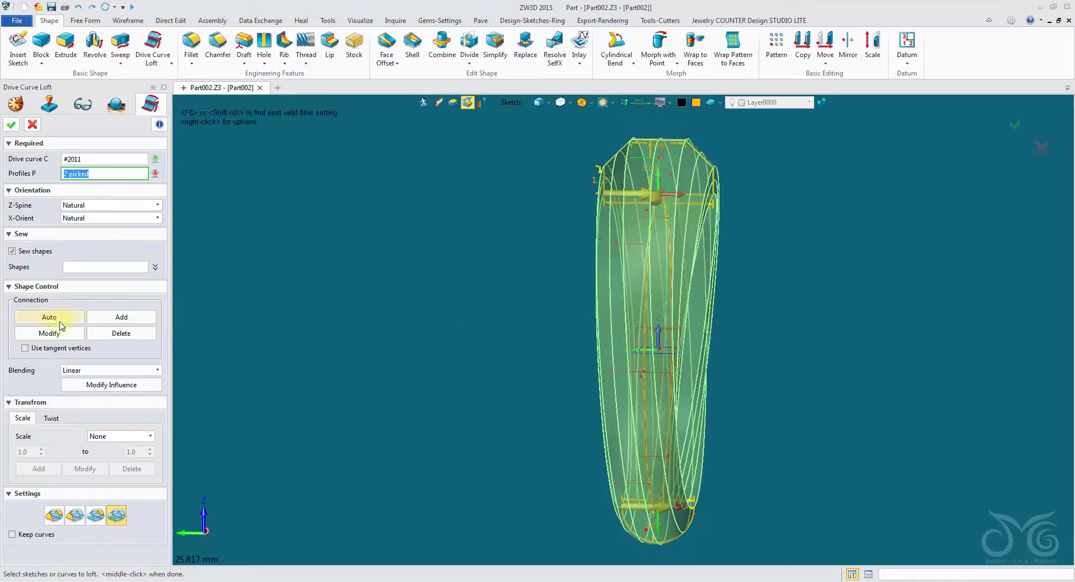
left_click(126, 319)
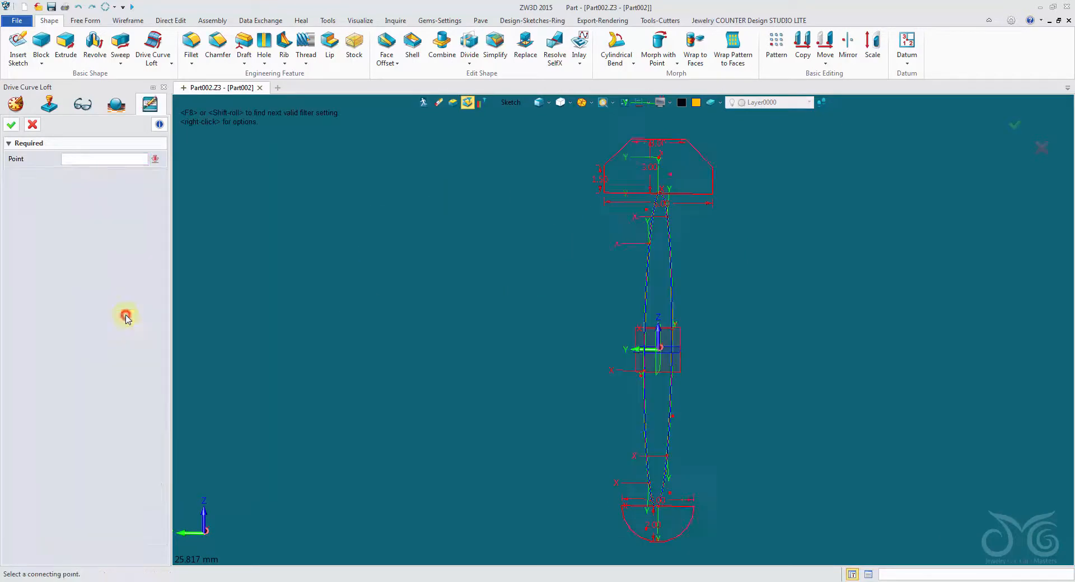
right_click_drag(235, 307, 650, 150)
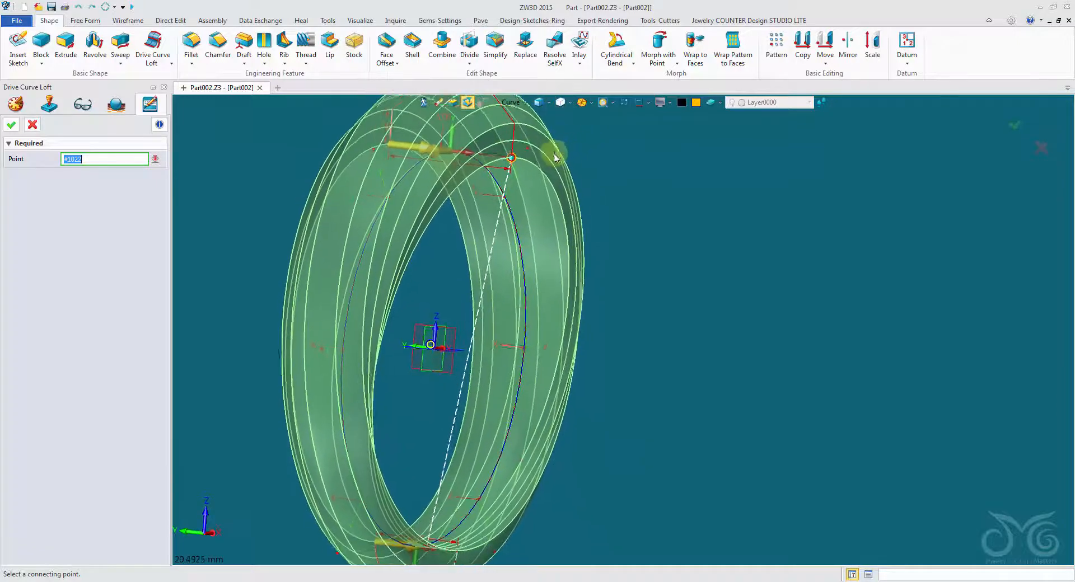
scroll(510, 139, "up", 3)
scroll(510, 144, "down", 3)
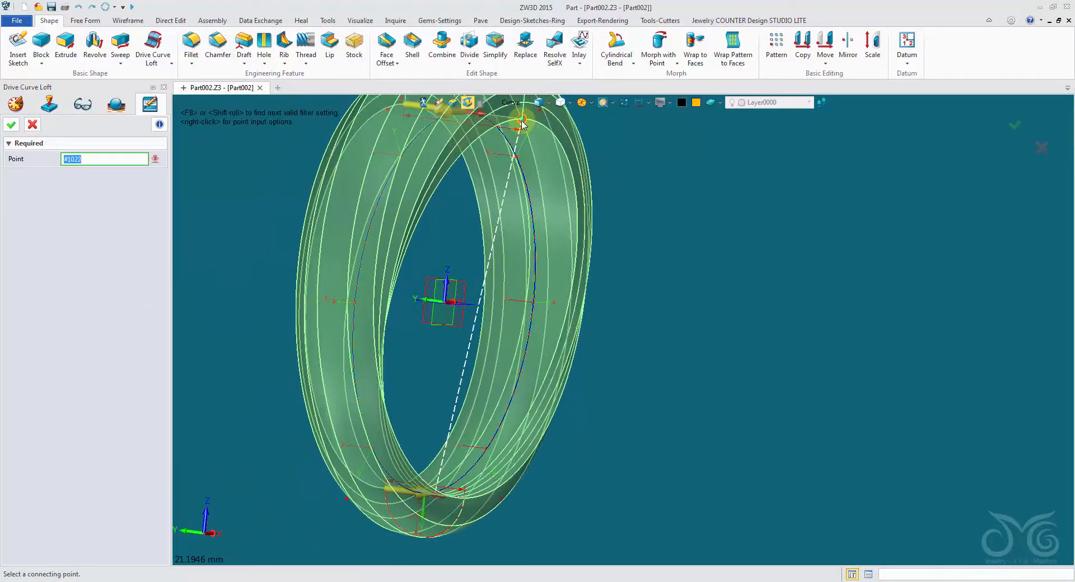
left_click(522, 121)
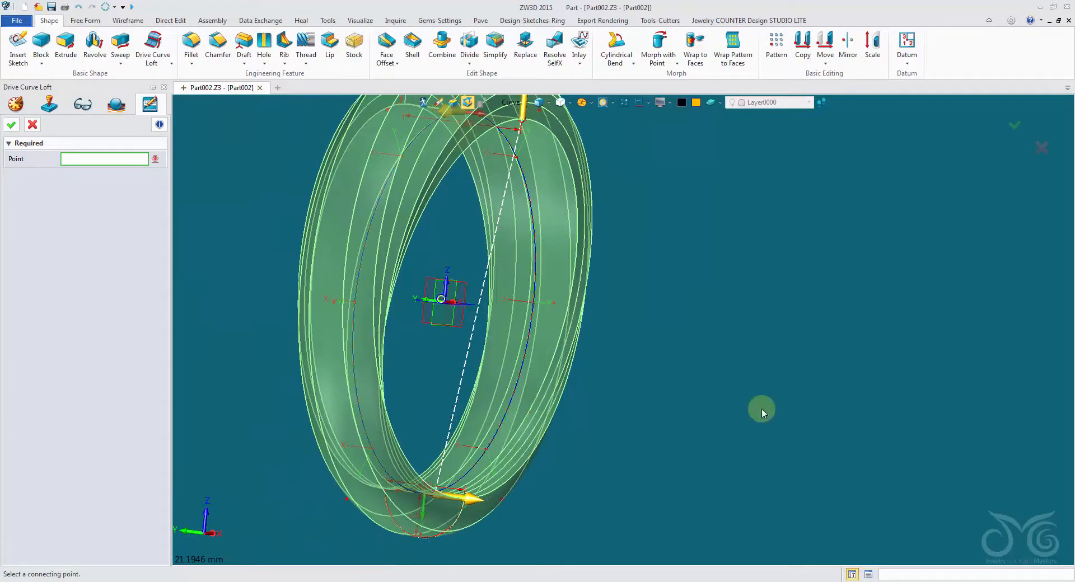
left_click(17, 128)
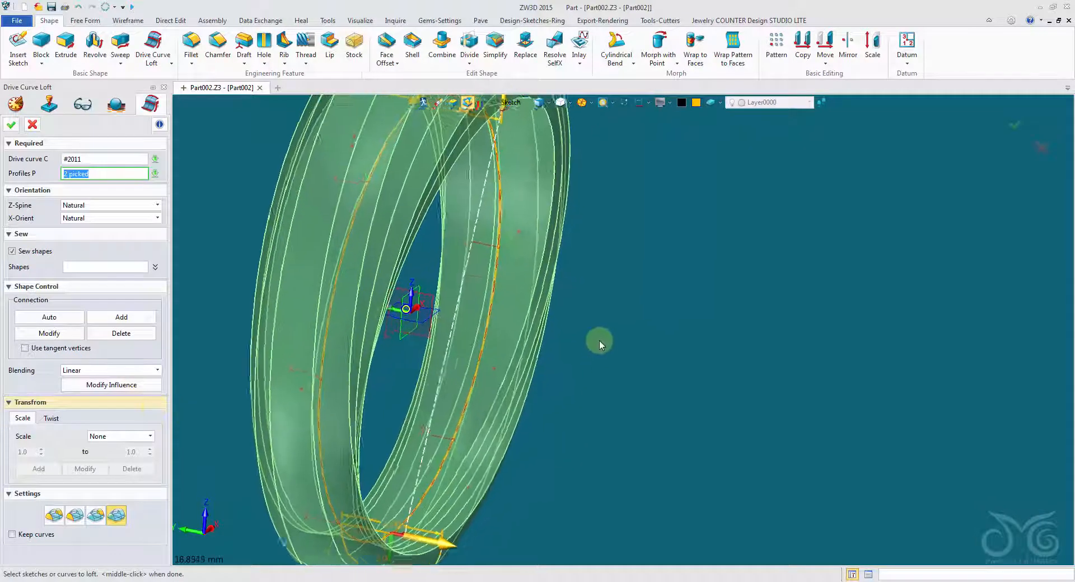
scroll(497, 380, "up", 4)
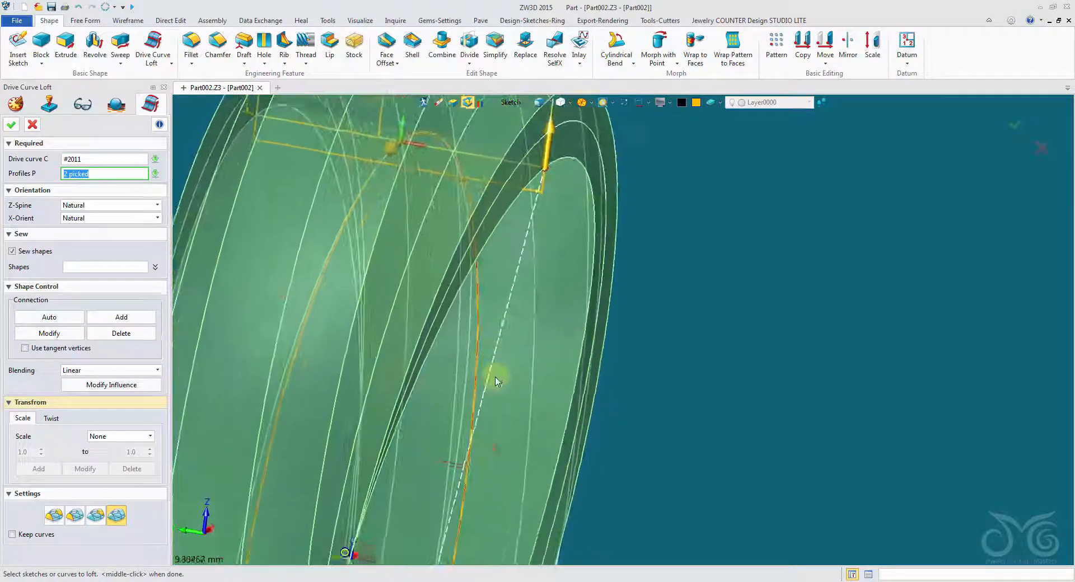
mouse_move(497, 382)
right_mouse_down()
mouse_move(454, 484)
mouse_move(437, 467)
right_mouse_up()
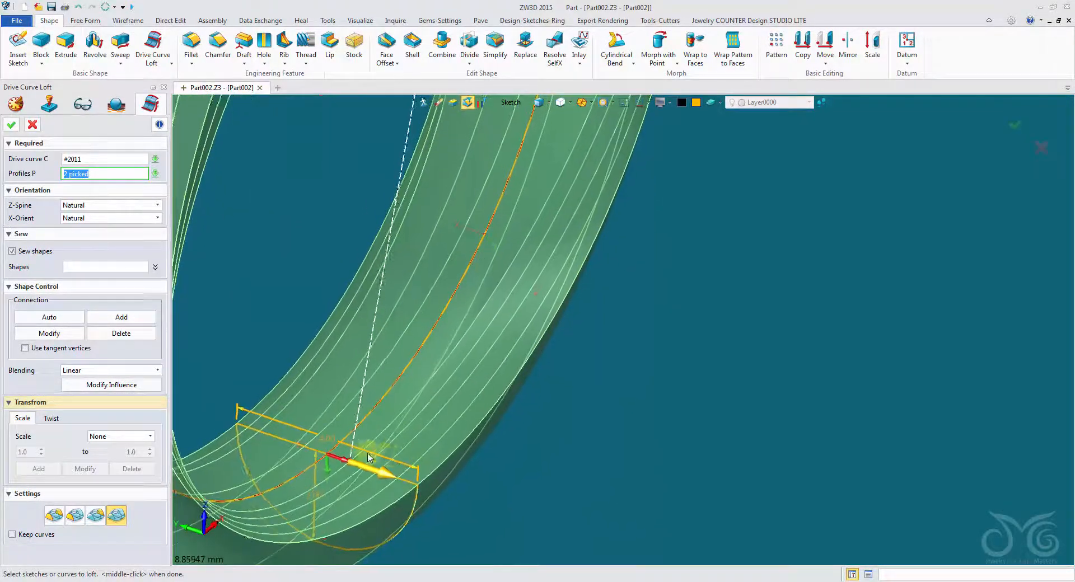
scroll(368, 458, "up", 2)
middle_click_drag(343, 471, 347, 436)
left_click(324, 427)
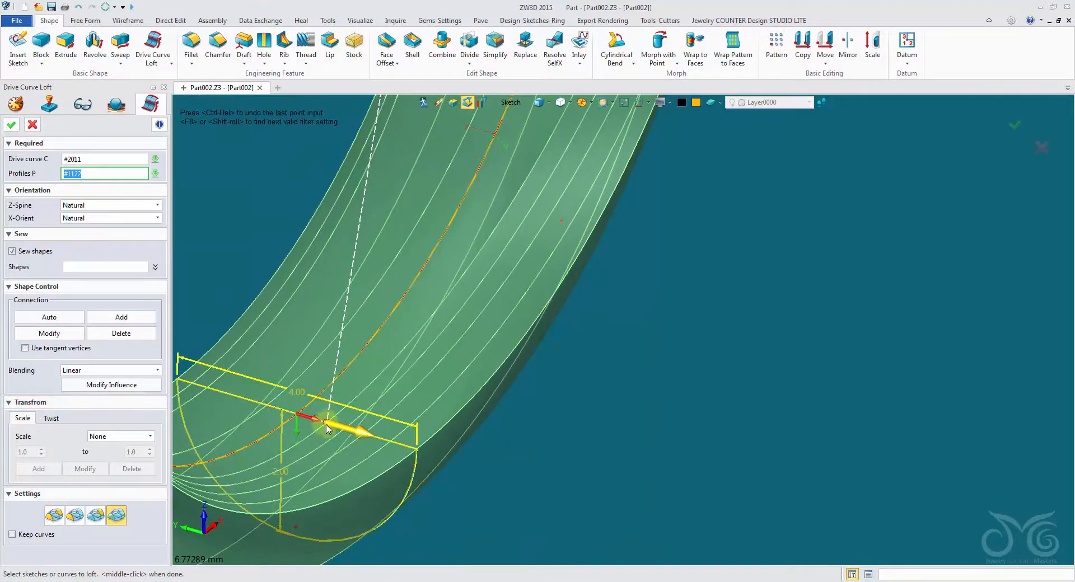
left_click(426, 451)
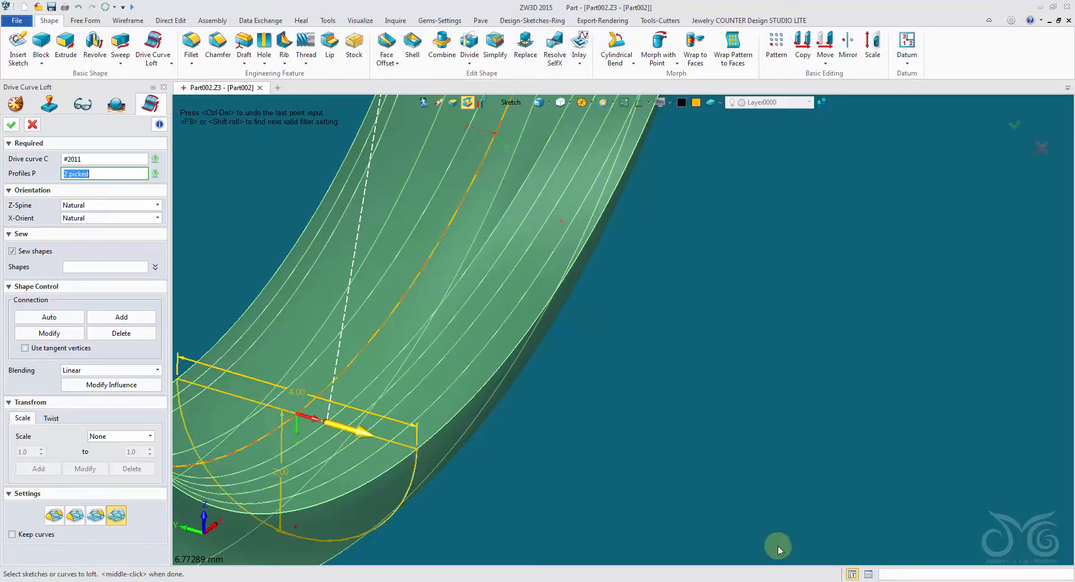
Modify the connection line so its lower end meets the nearest corner of the half-round bottom profile, and confirm the change
left_click(60, 333)
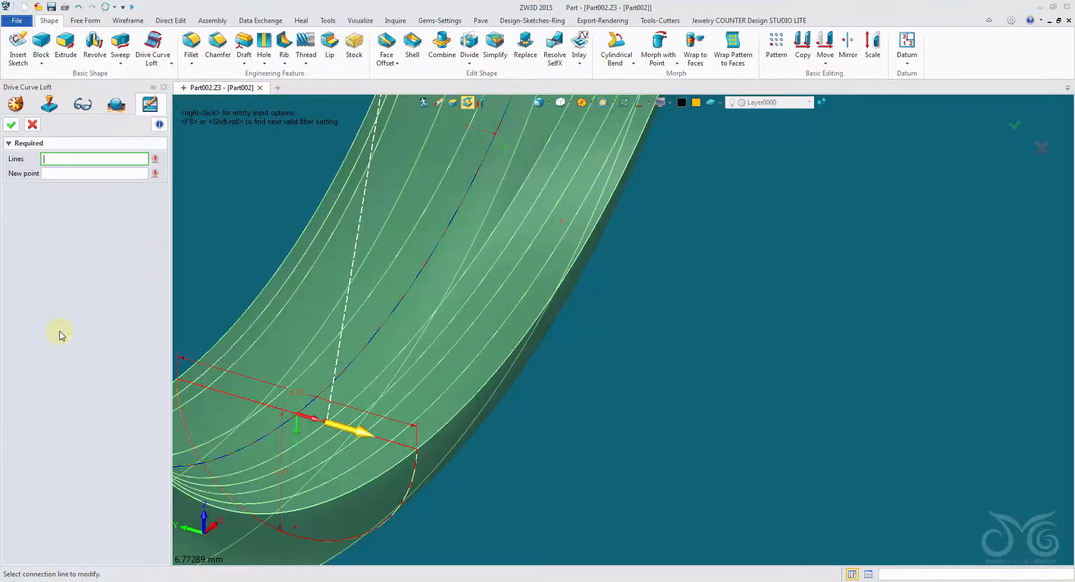
scroll(336, 271, "down", 7)
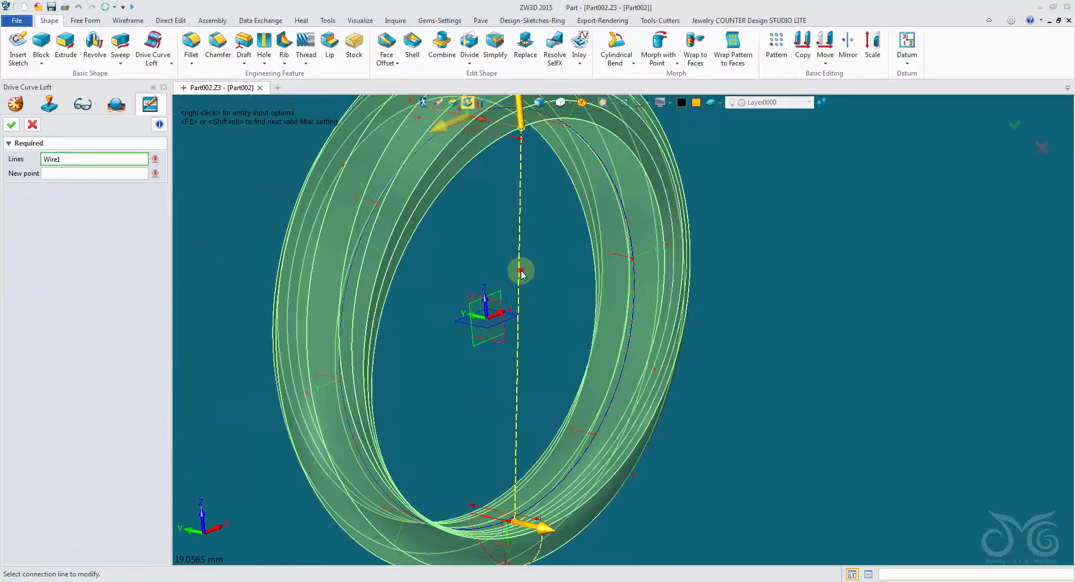
scroll(63, 177, "up", 4)
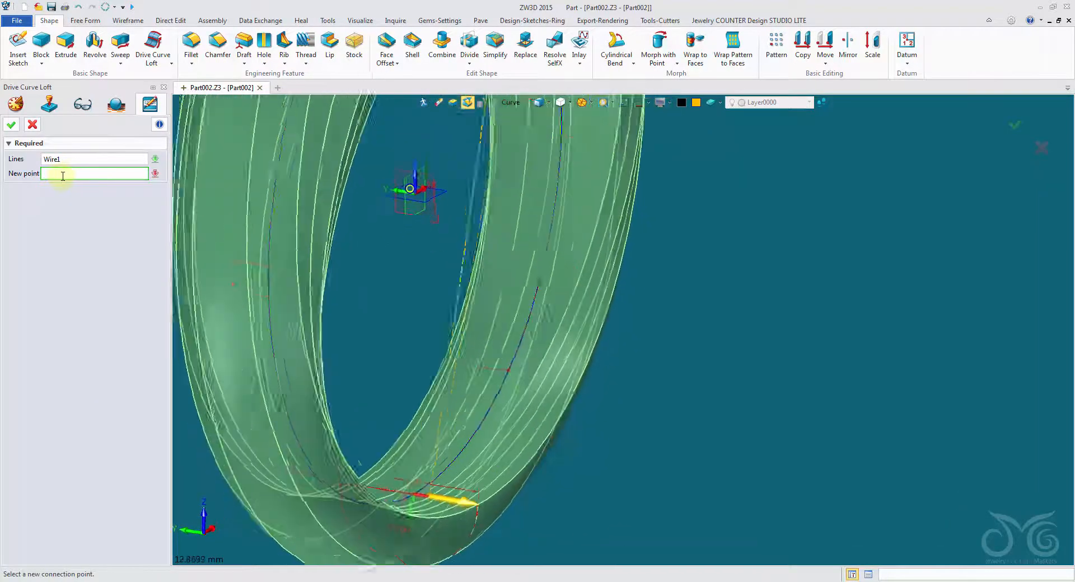
scroll(64, 175, "up", 5)
left_click(462, 427)
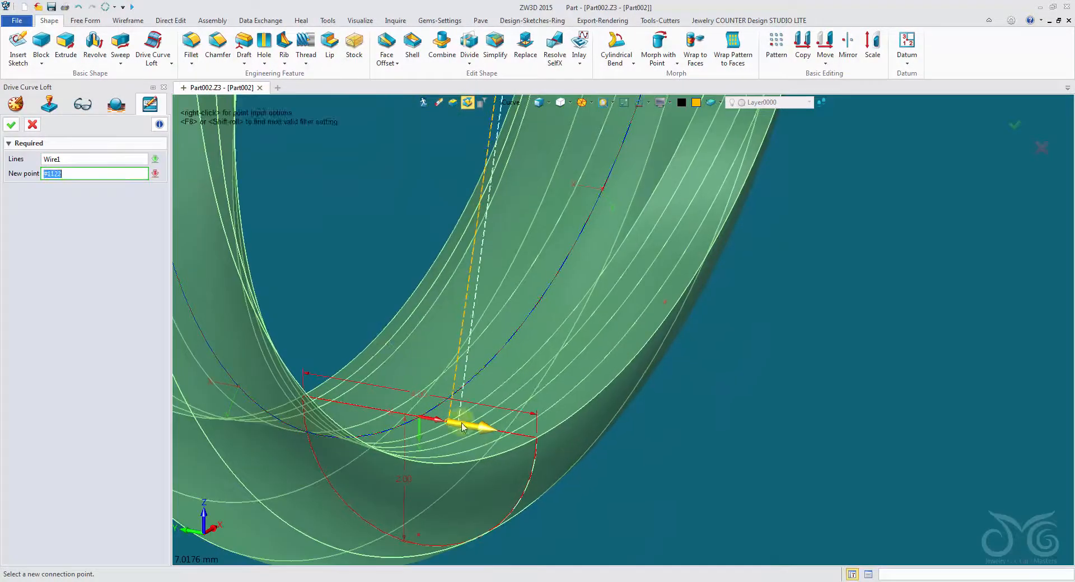
left_click(537, 439)
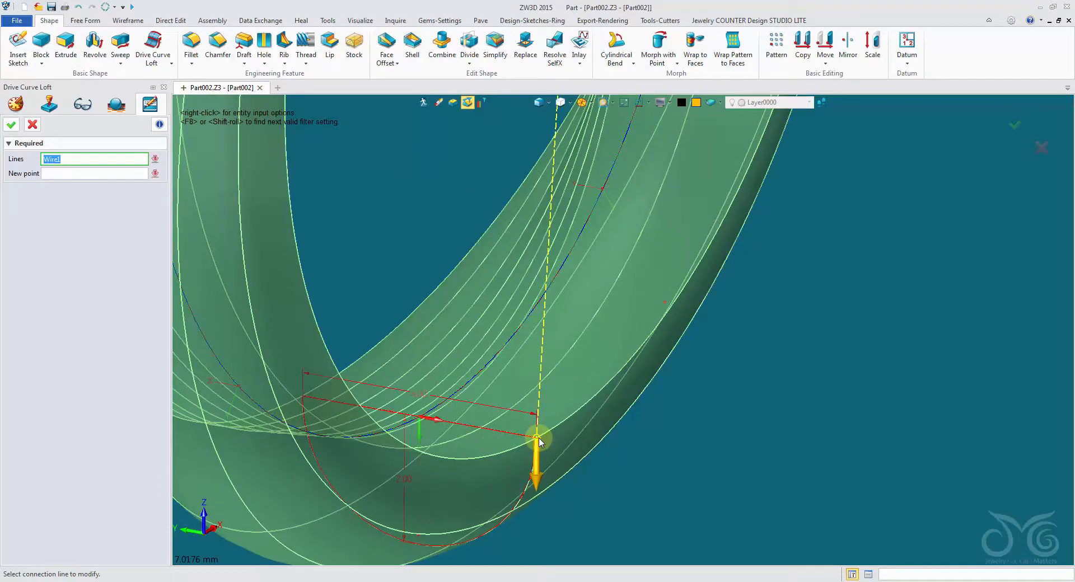
scroll(539, 441, "down", 8)
right_click_drag(609, 314, 621, 455)
left_click(34, 125)
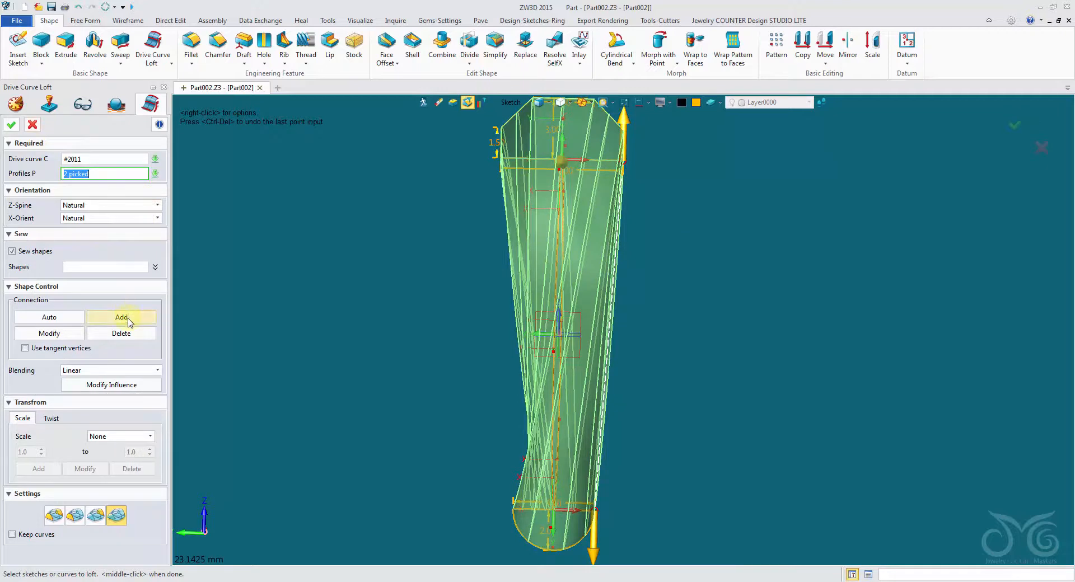
Add a second connection line joining the opposite corners of the top and bottom profiles and accept the shank loft
left_click(128, 322)
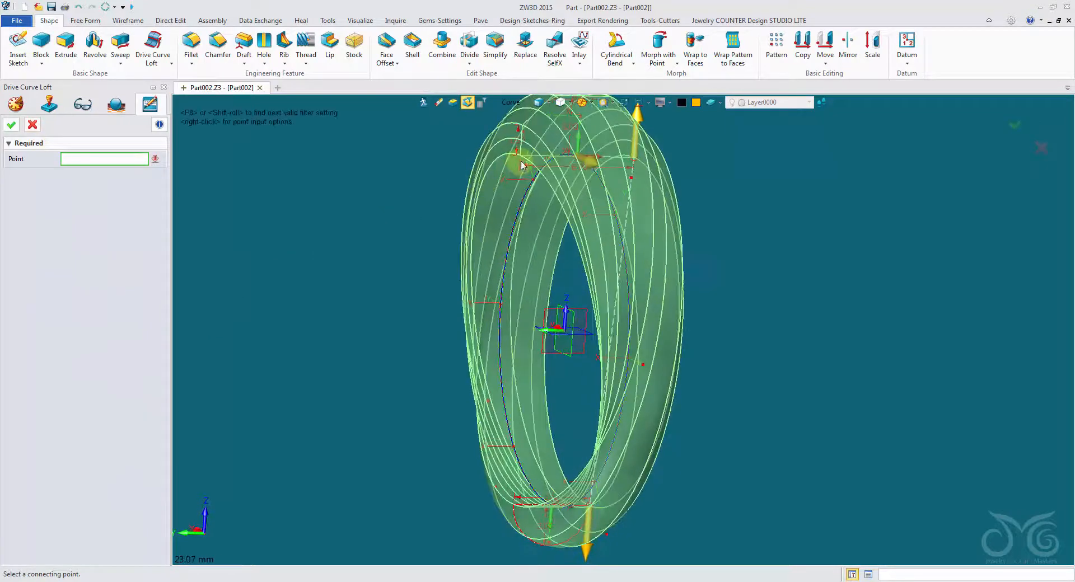
left_click(519, 156)
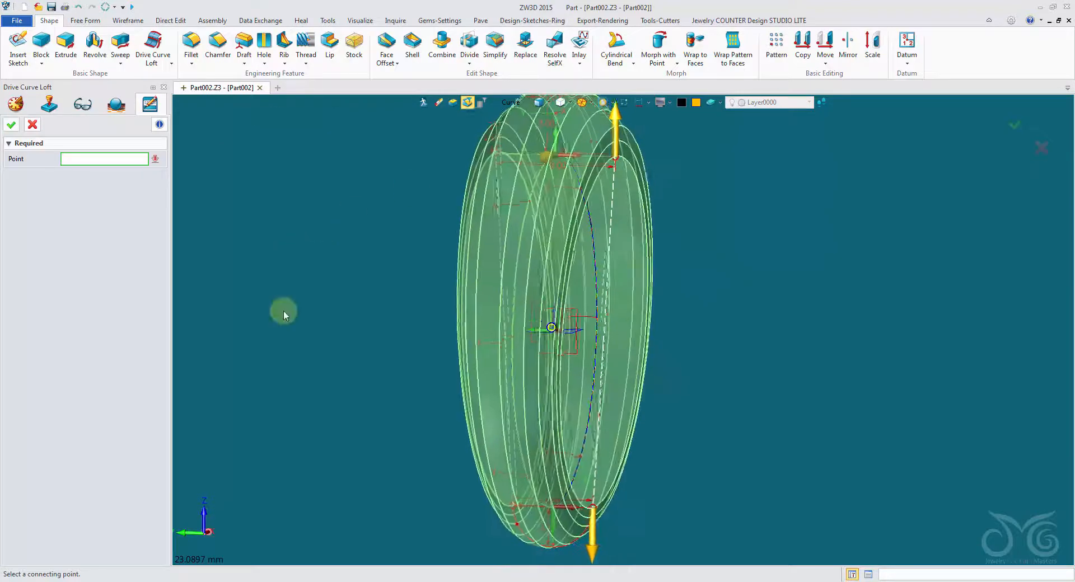
left_click(12, 124)
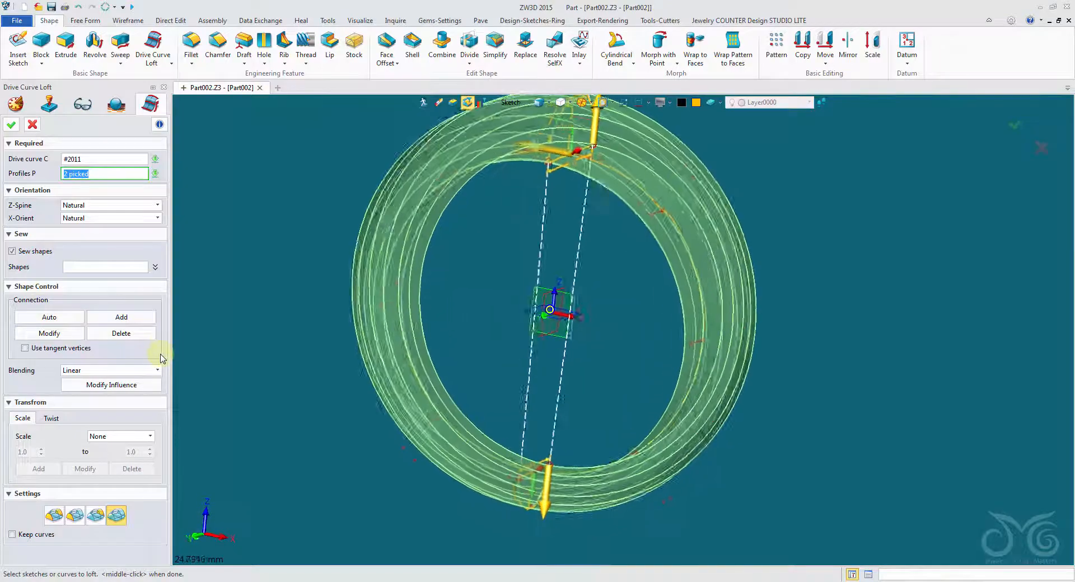
left_click(50, 334)
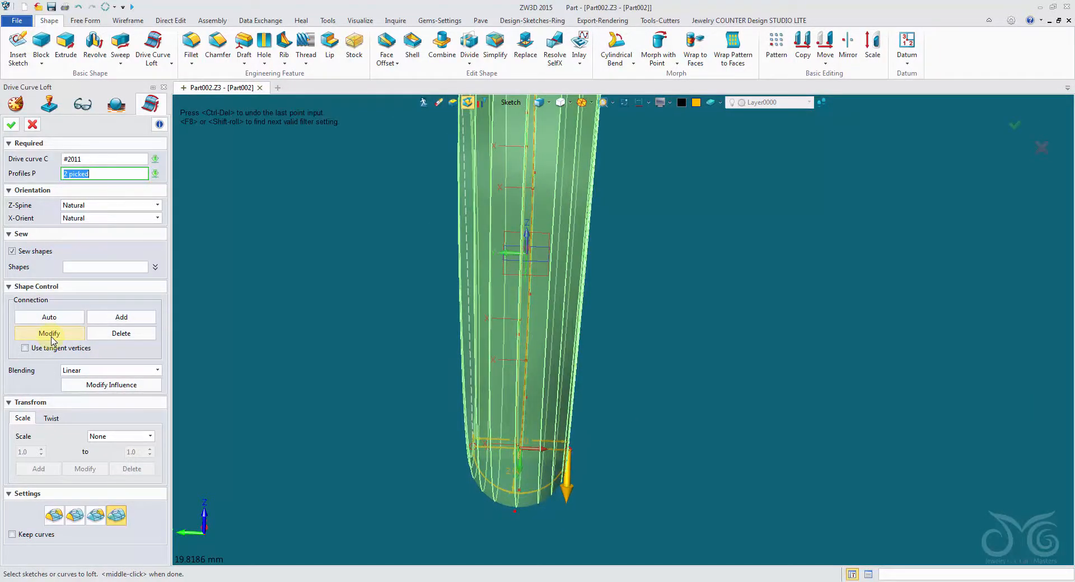
left_click(13, 125)
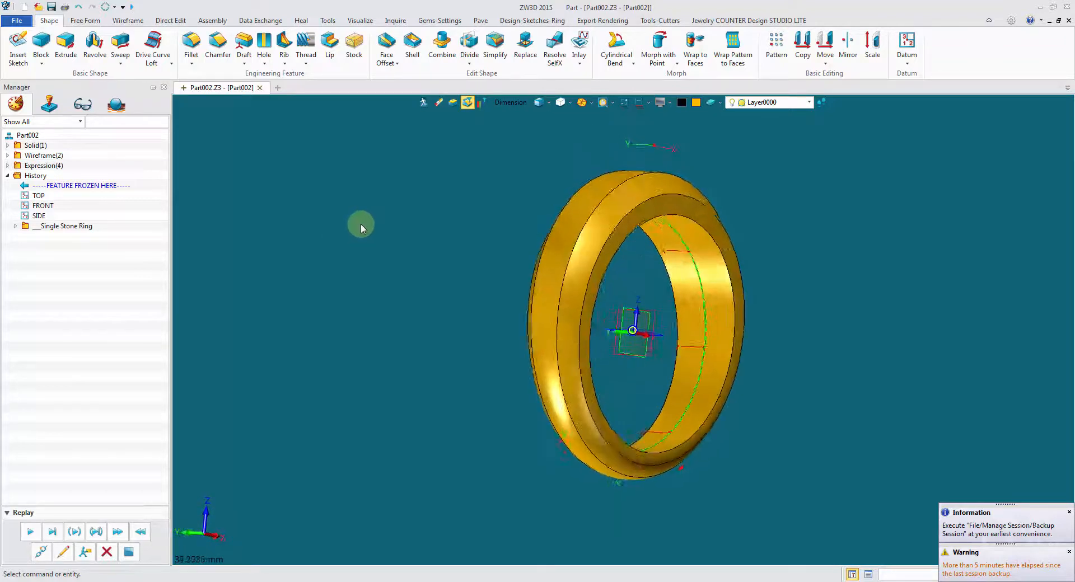
Reopen the shank loft for editing and add connection lines from the top profile's two upper corners to the half-round arc
right_click(361, 202)
left_click(364, 194)
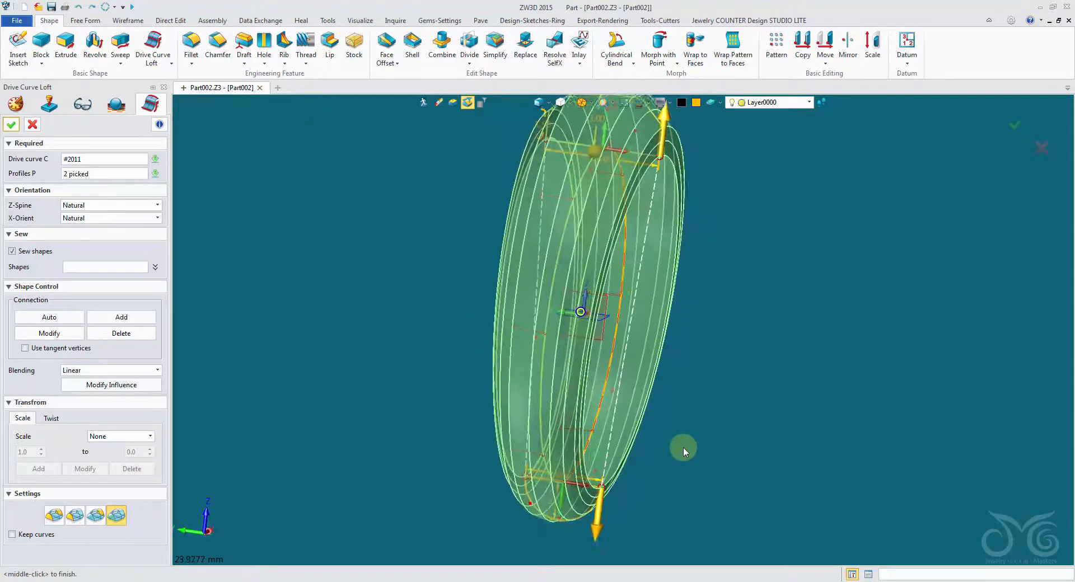
left_click(144, 317)
left_click(624, 159)
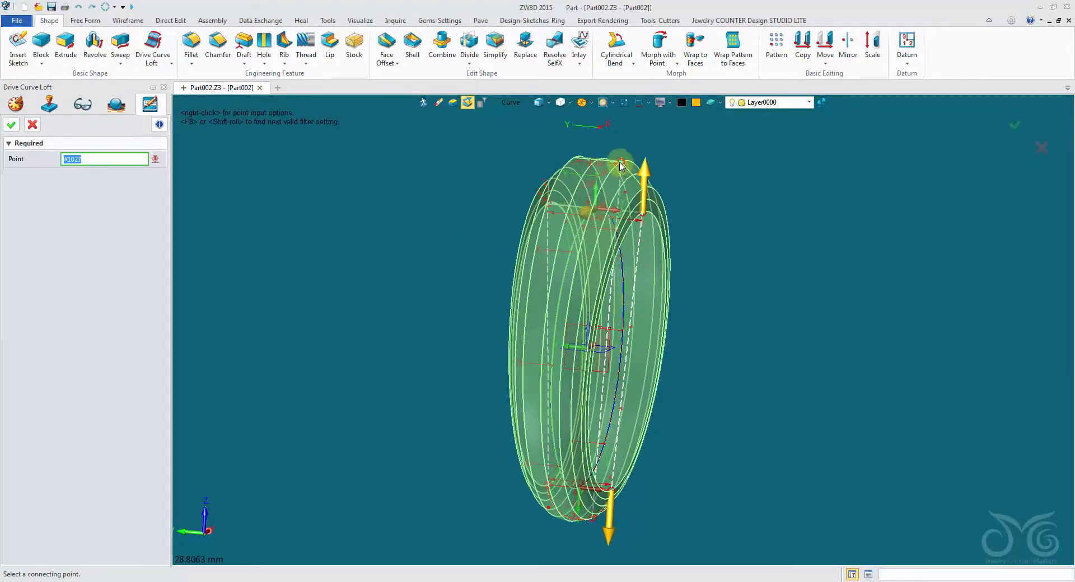
right_click_drag(618, 161, 603, 168)
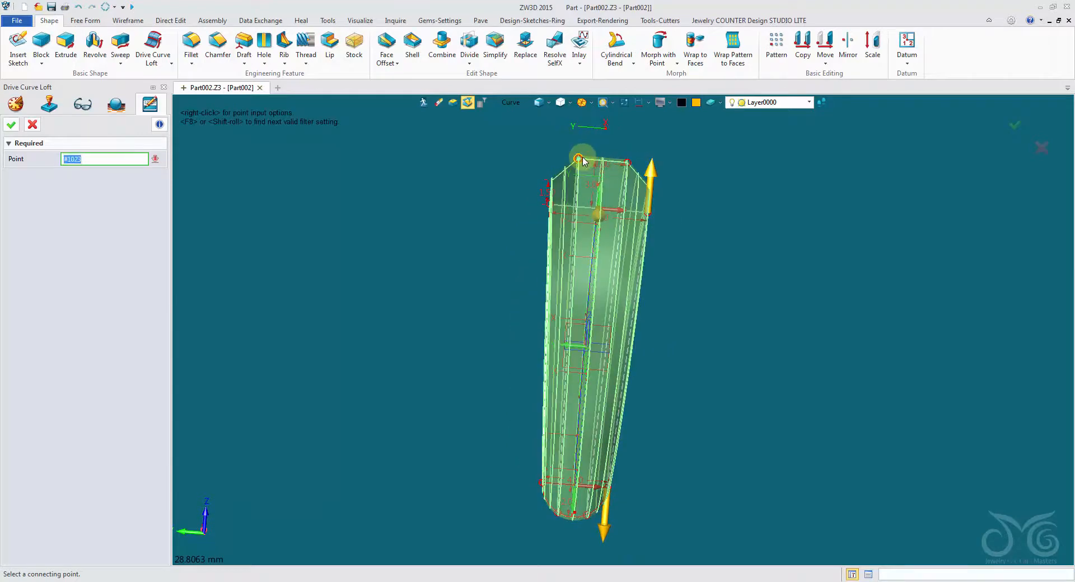
left_click(11, 124)
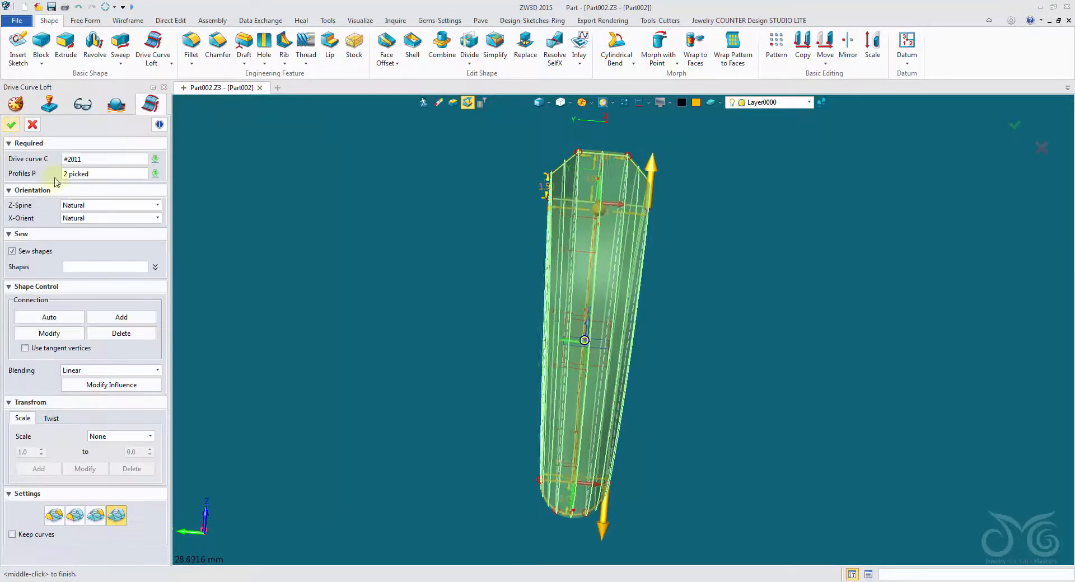
Modify the first upper-corner connection line, moving its lower end along the half-round arc closer to the flat edge's corner
left_click(49, 333)
scroll(454, 485, "up", 8)
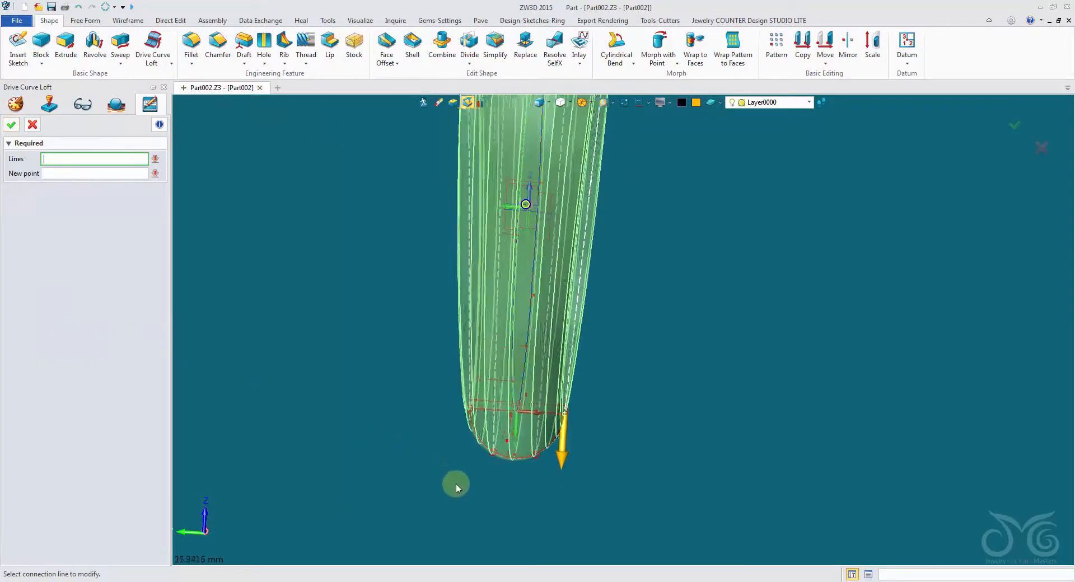
right_click_drag(480, 509, 466, 495)
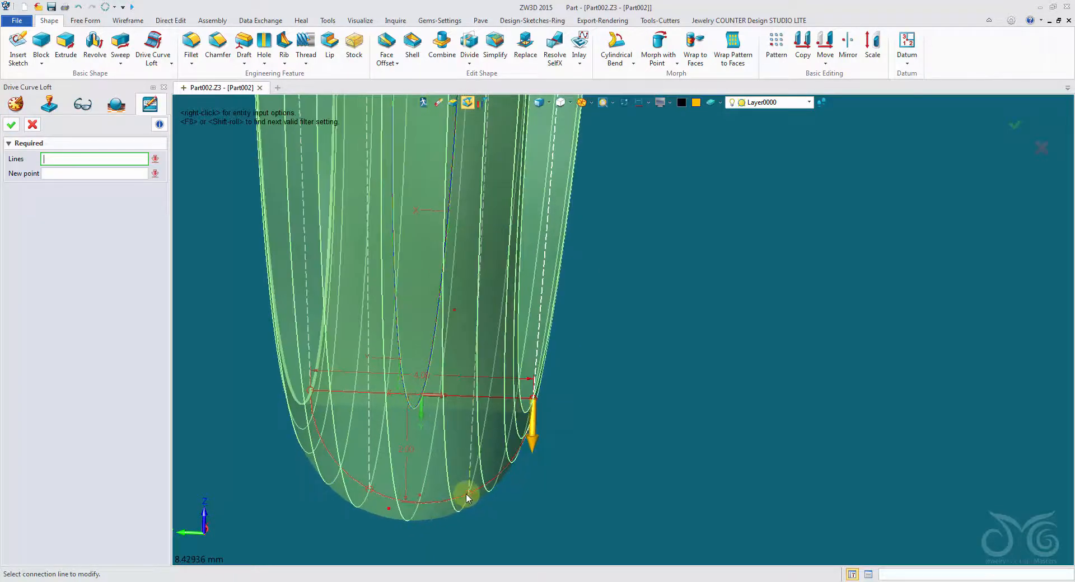
left_click(468, 496)
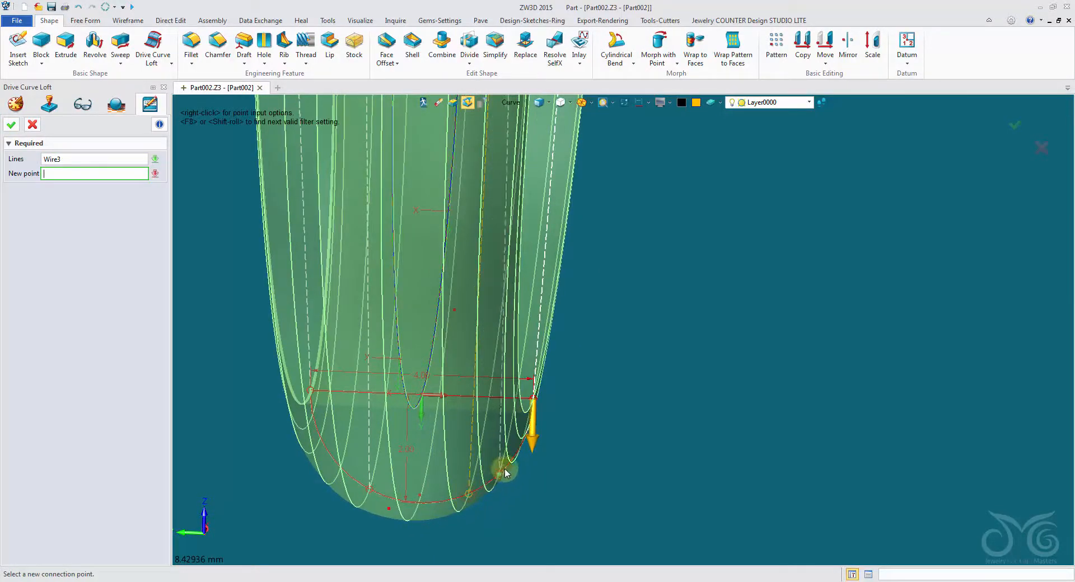
left_click(533, 431)
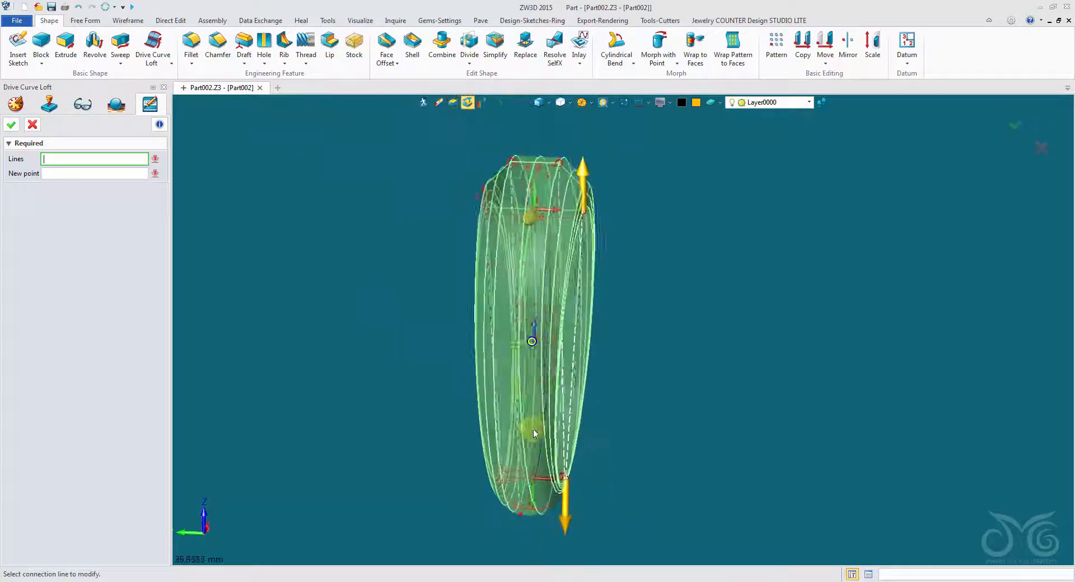
Move the other upper-corner line's lower end along the arc toward the opposite flat-edge corner and accept the edited shank loft
left_click(491, 491)
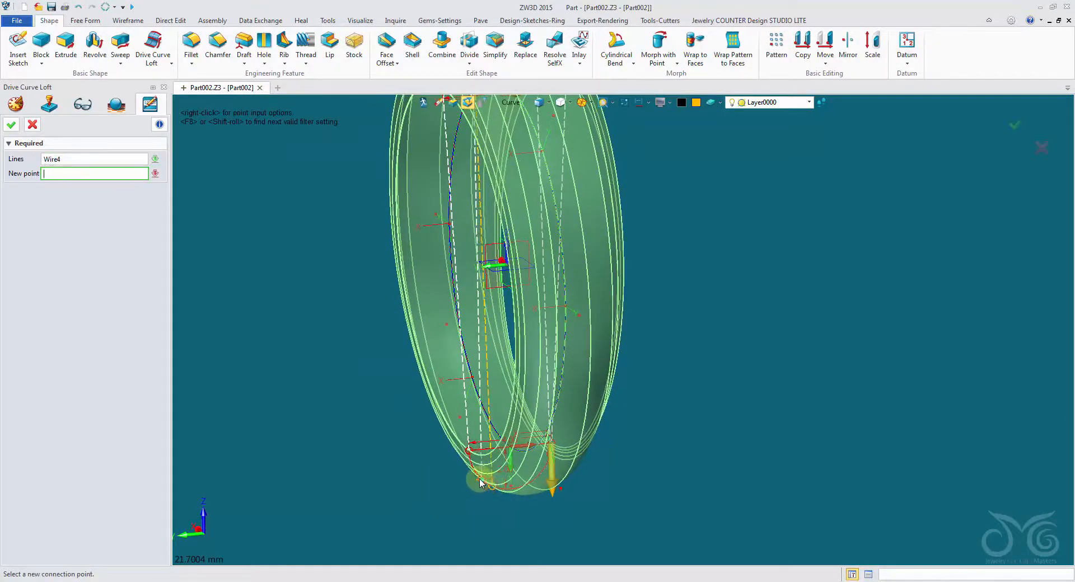
middle_click_drag(473, 475, 166, 139)
left_click(13, 129)
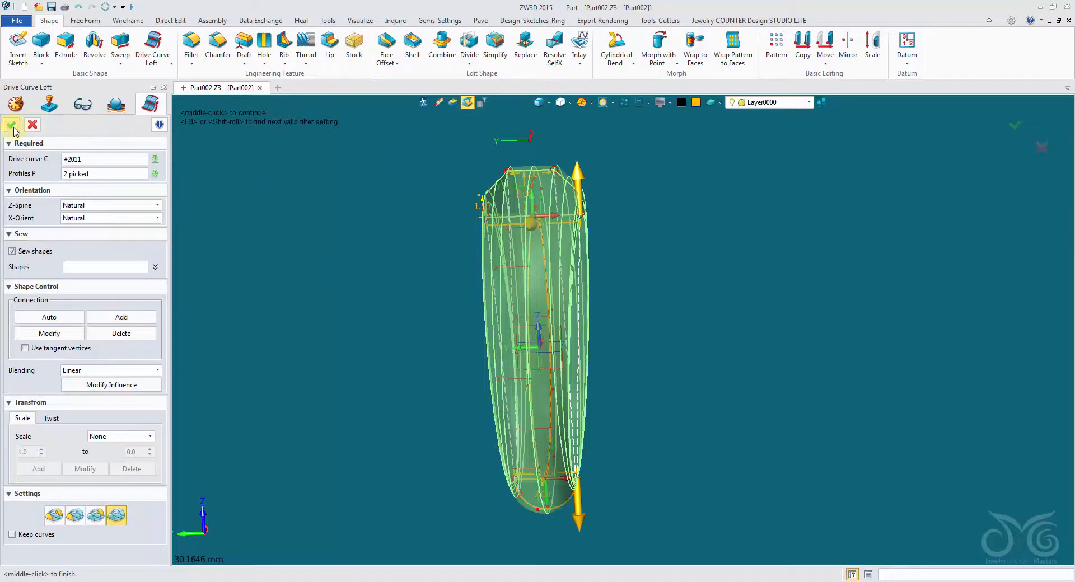
left_click(13, 126)
middle_click_drag(185, 179, 295, 317)
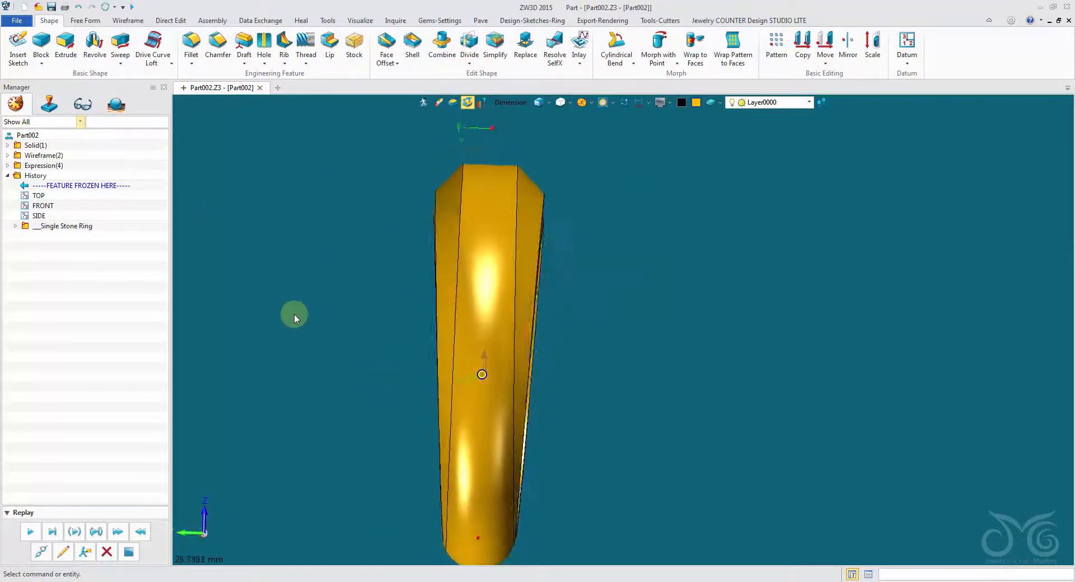